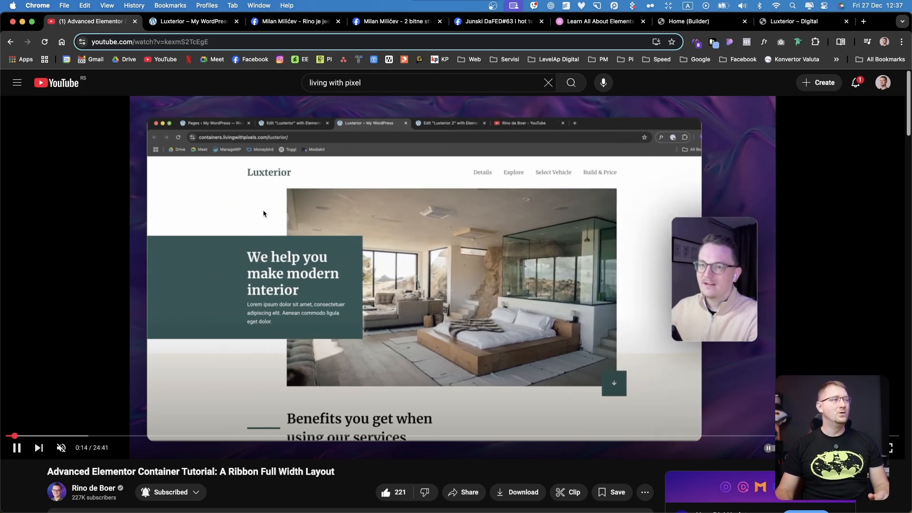
Pause the ribbon layout tutorial video and view the three open Facebook posts and the Elementor learning page
key("space")
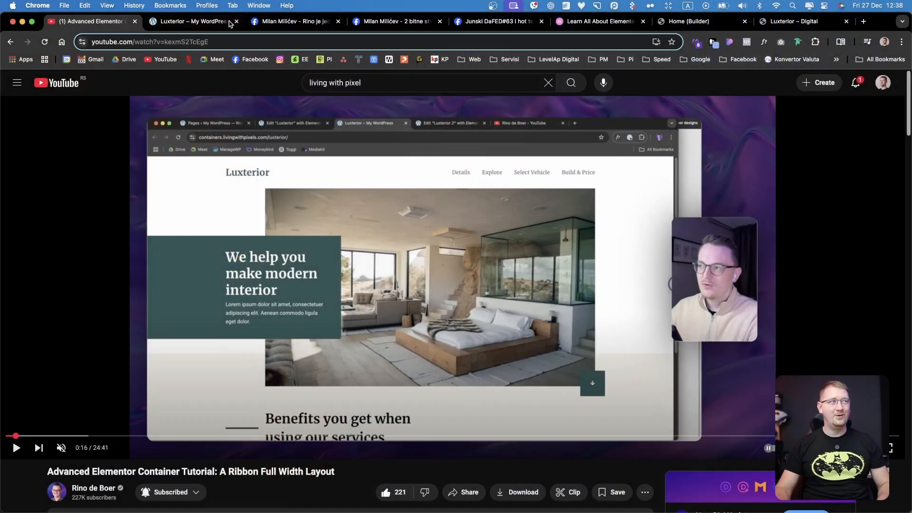
left_click(295, 22)
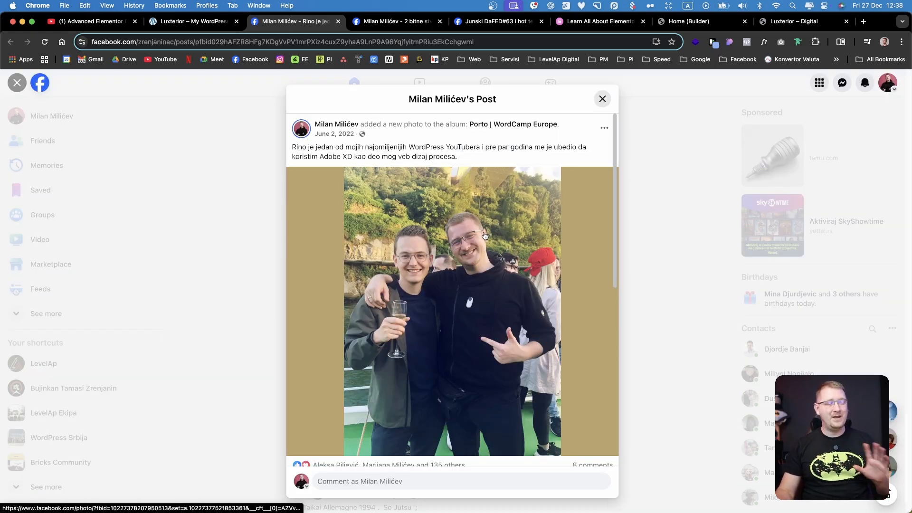
left_click(397, 21)
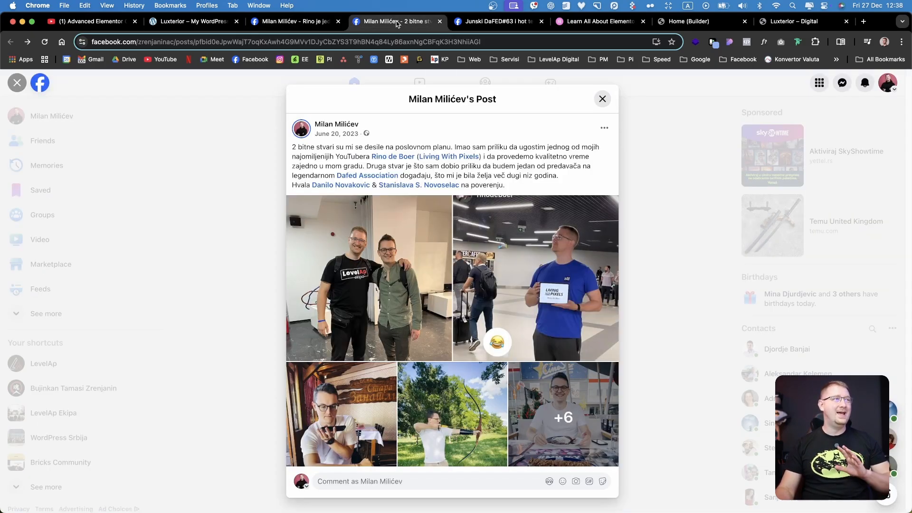
scroll(485, 264, "down", 1)
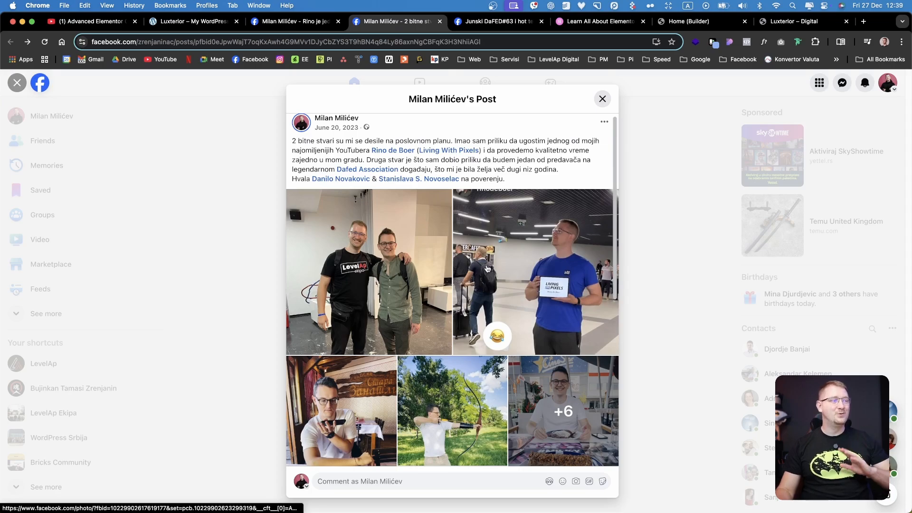
left_click(498, 24)
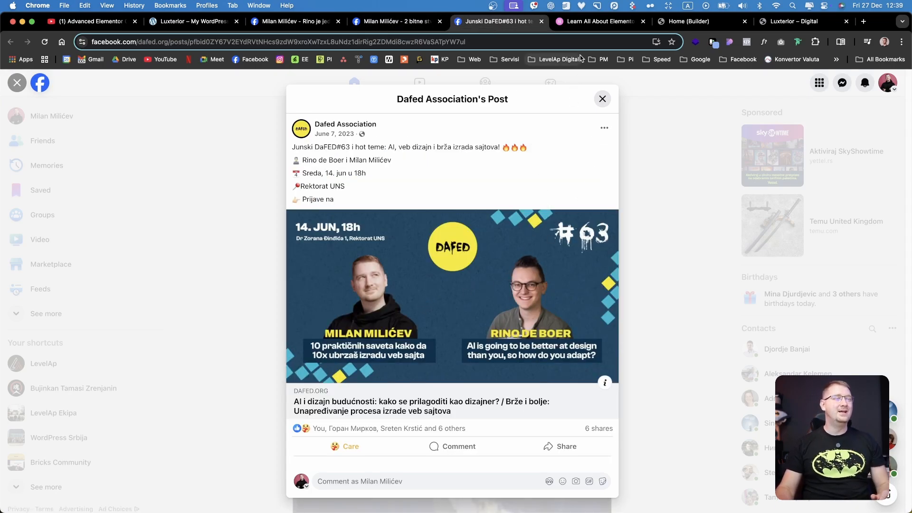
left_click(586, 23)
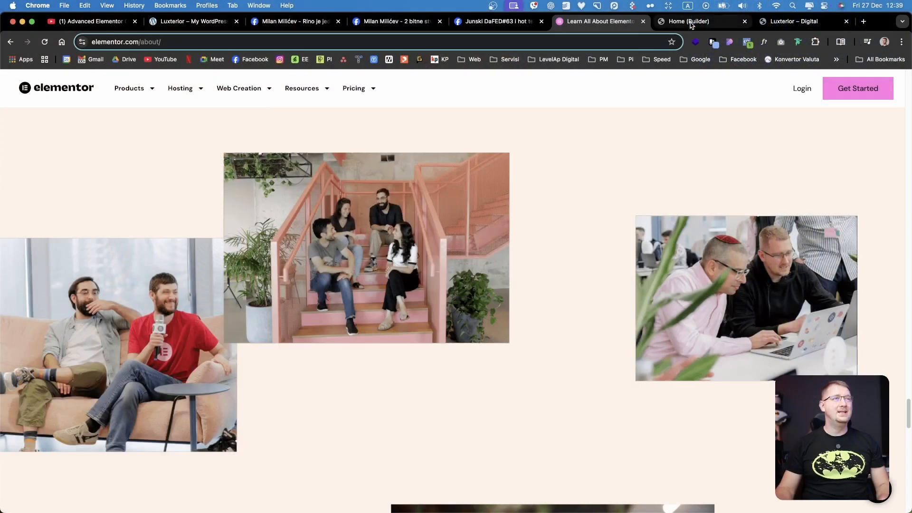
Switch to the Bricks builder page and examine the Hero section's Container and the Copy W block with its Heading and Basic Text
left_click(690, 25)
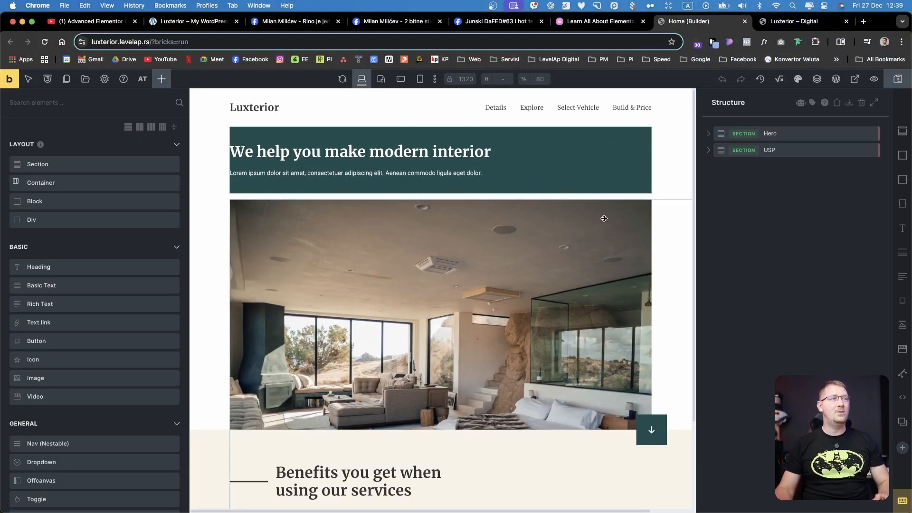
left_click(582, 161)
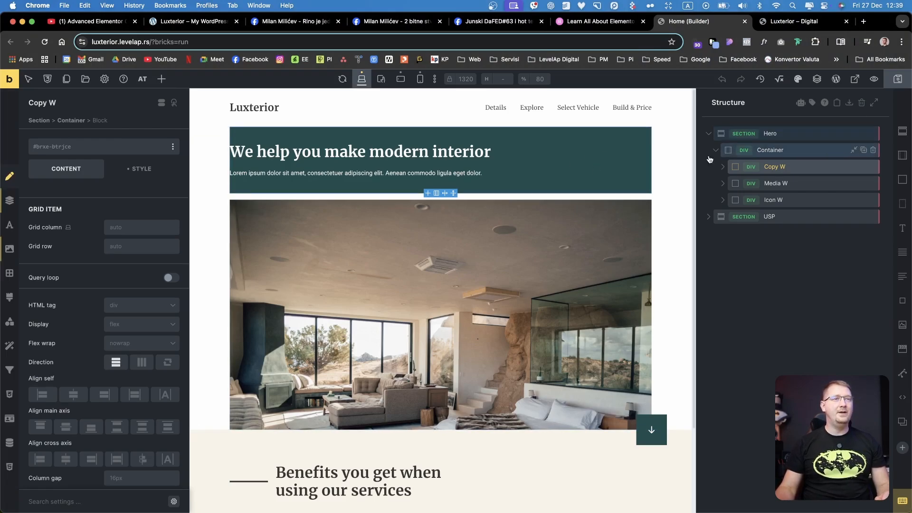
left_click(779, 135)
left_click(772, 151)
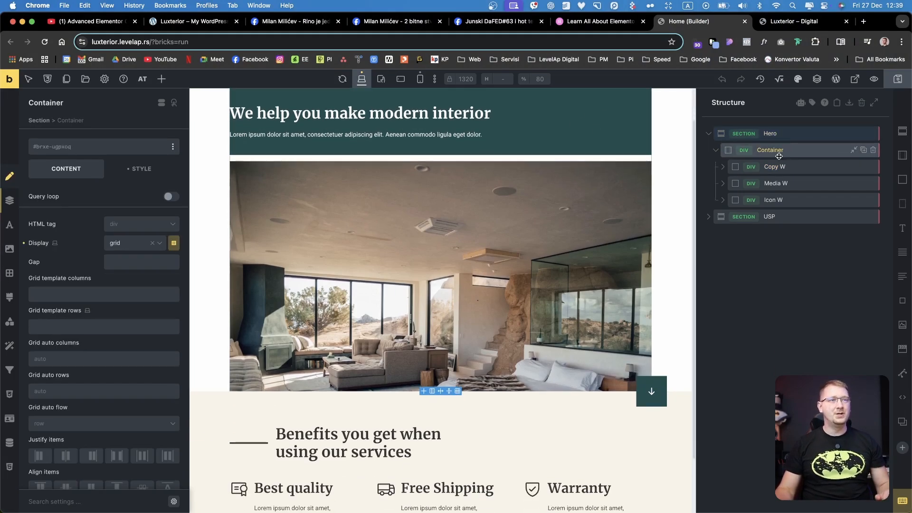
left_click(790, 168)
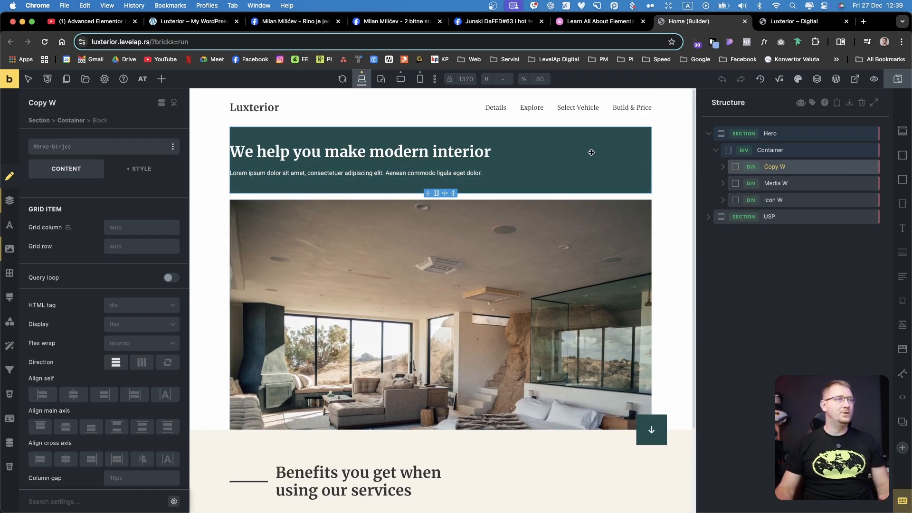
left_click(723, 167)
left_click(782, 184)
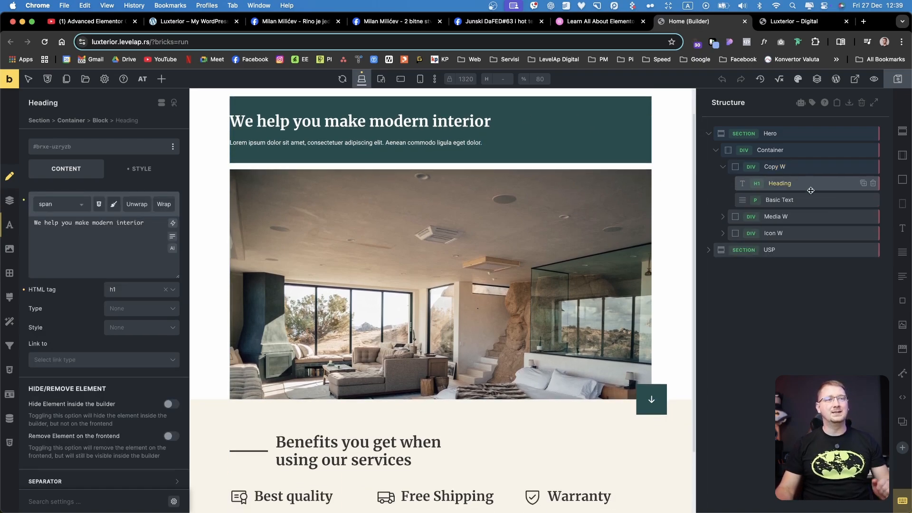
left_click(803, 200)
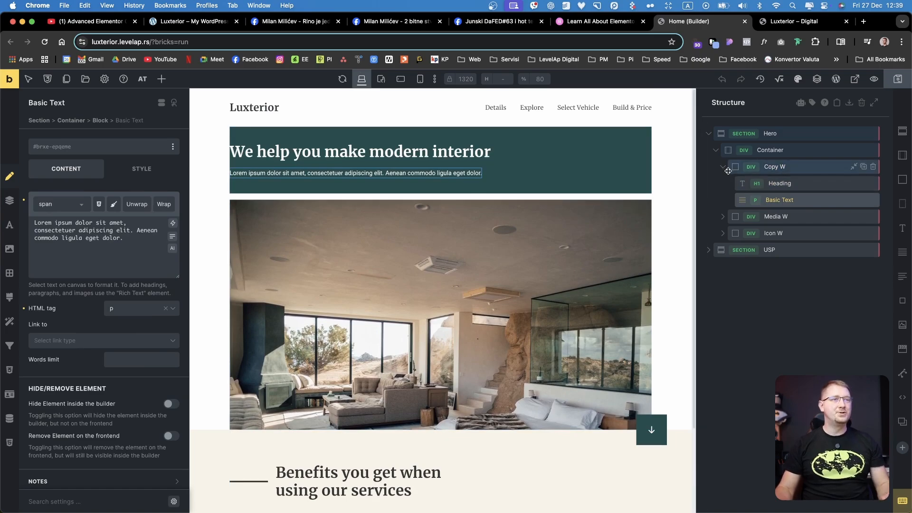
Examine the Media W block's Image element and compare the hero layout with the benefits section below it
left_click(722, 167)
left_click(723, 184)
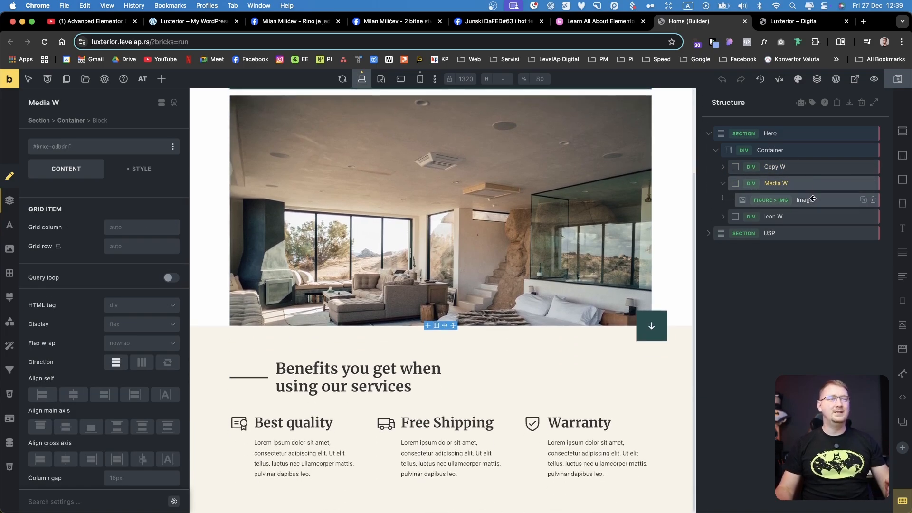
left_click(811, 200)
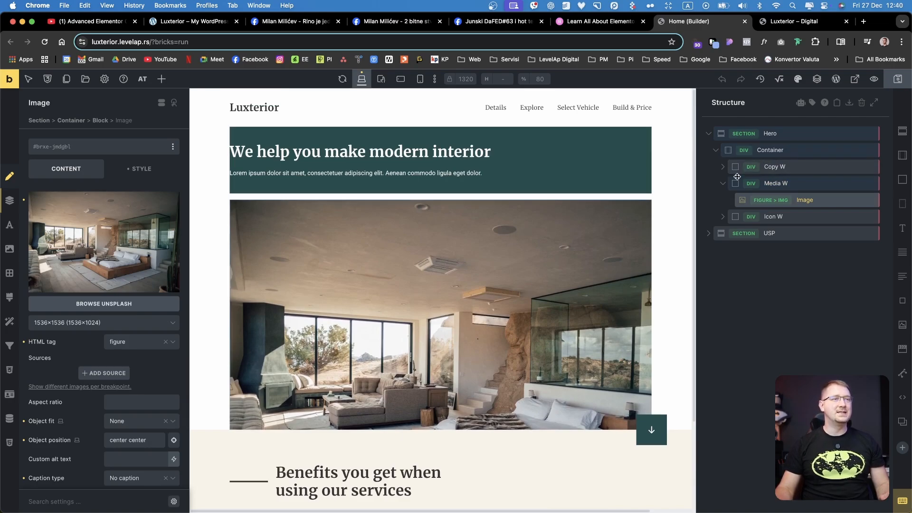
left_click(722, 183)
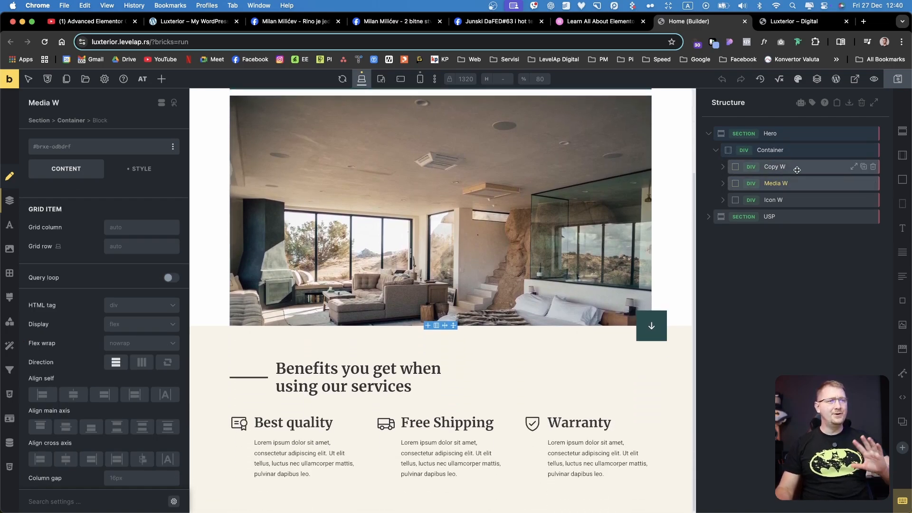
scroll(606, 314, "down", 1)
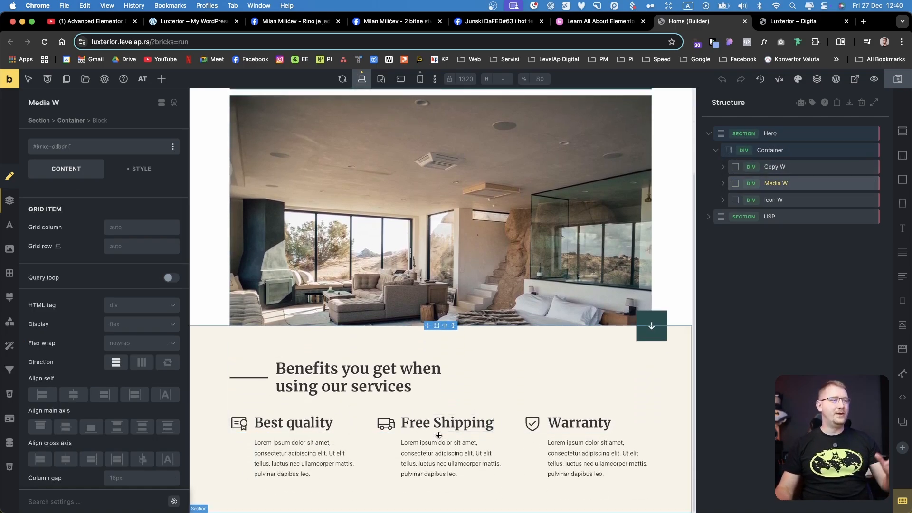
scroll(558, 439, "up", 2)
scroll(558, 440, "up", 3)
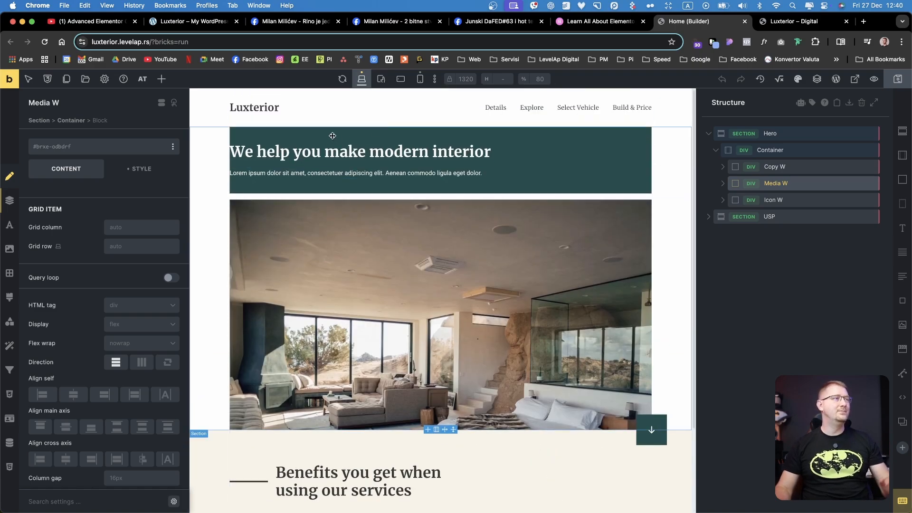
scroll(544, 284, "down", 4)
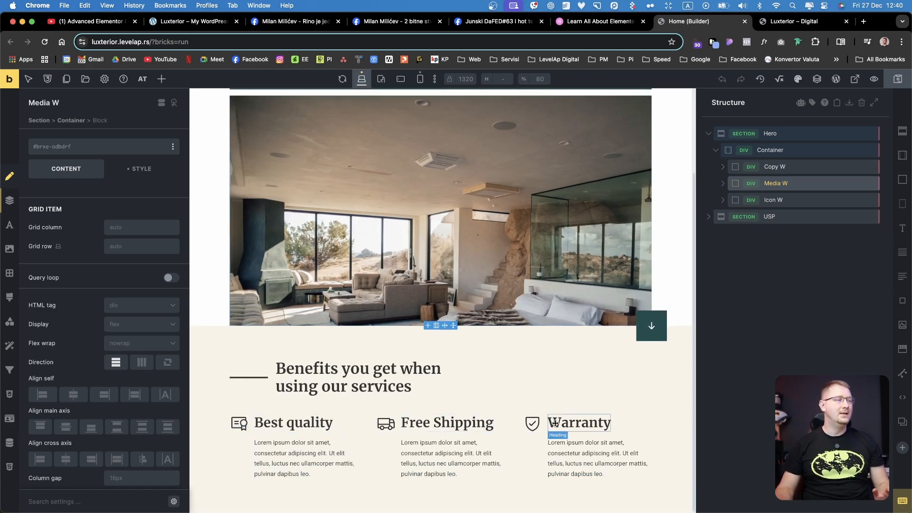
scroll(684, 235, "up", 3)
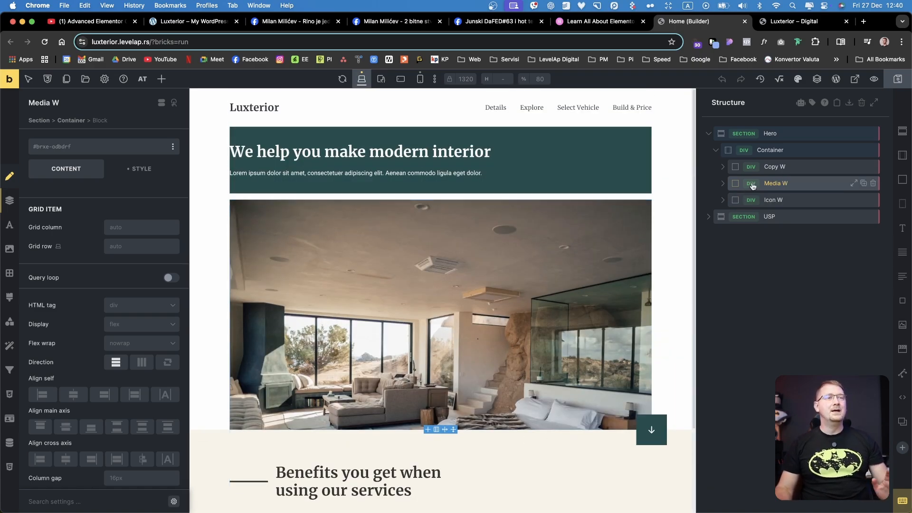
Reset the Hero Container's display setting and set it to grid again
left_click(781, 154)
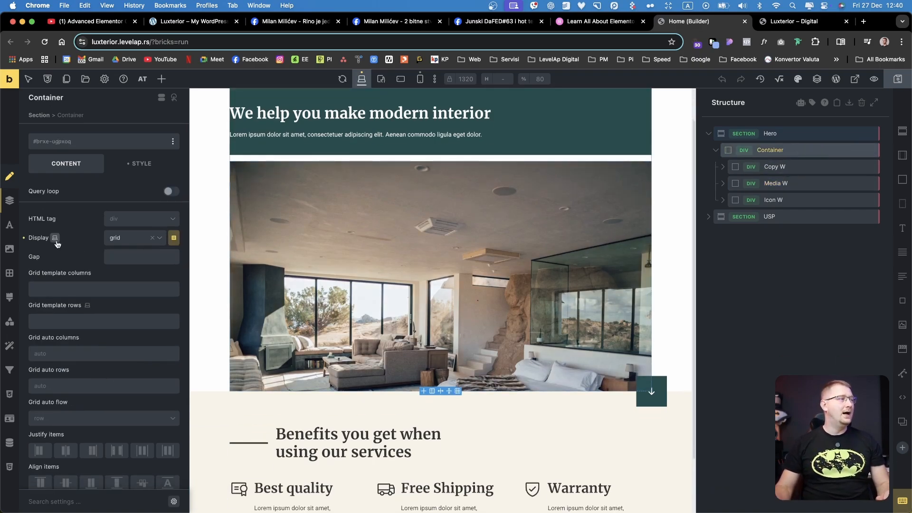
left_click(23, 238)
left_click(123, 240)
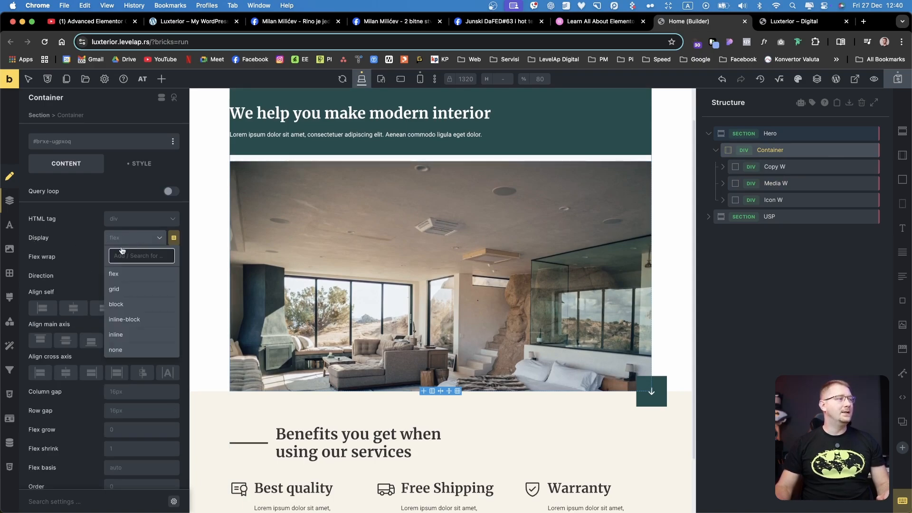
left_click(130, 290)
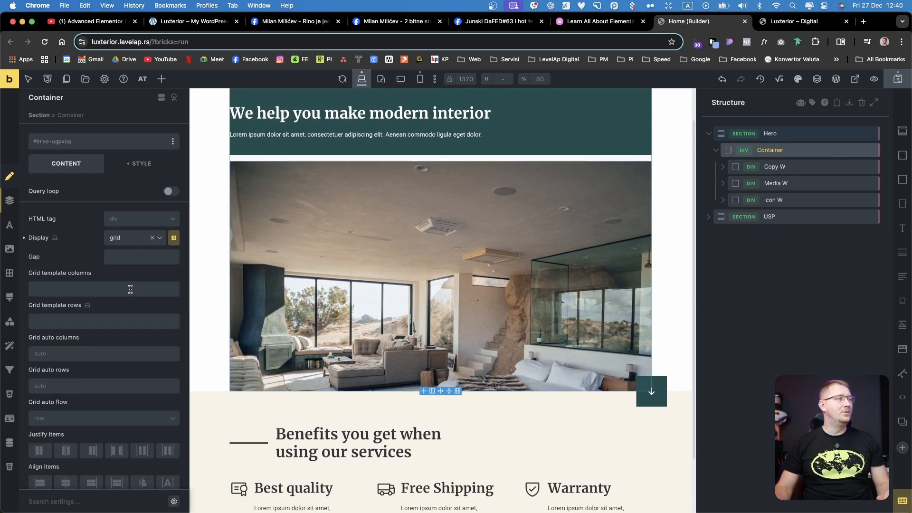
Set the Hero Container's grid template columns to 1fr 1fr
left_click(106, 291)
type("1fr 1f")
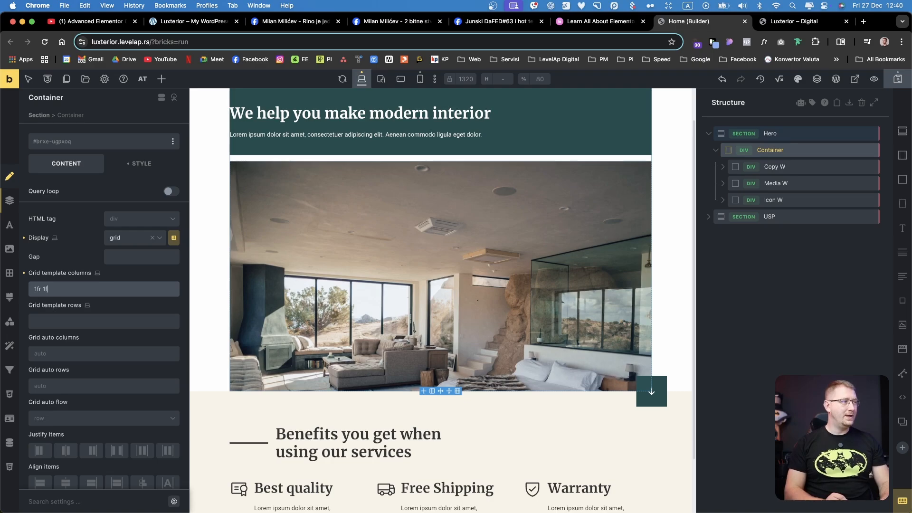
type("r")
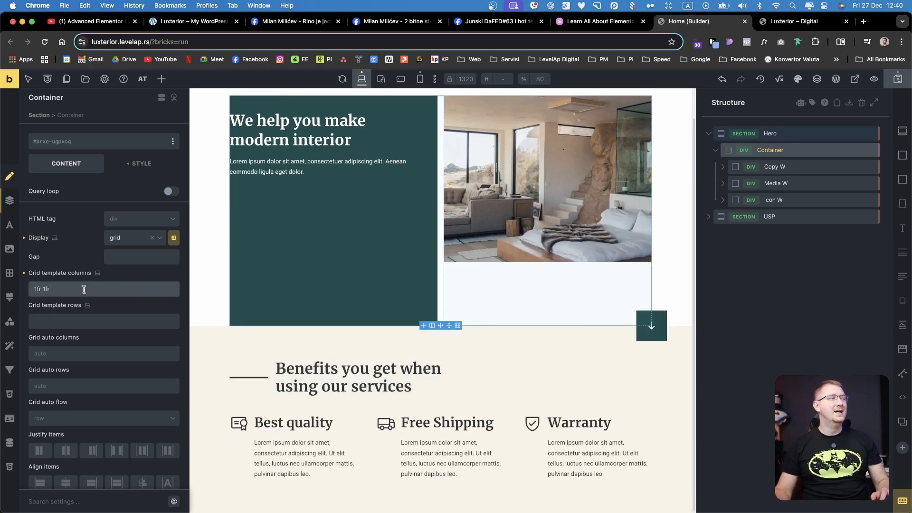
Replace the Hero Container's grid template columns with repeat(10, 1fr)
key("super+a")
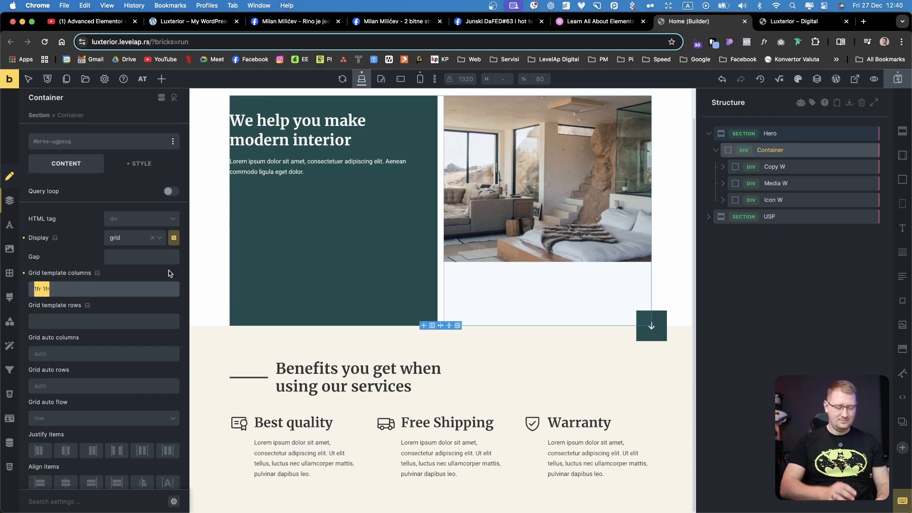
type("re")
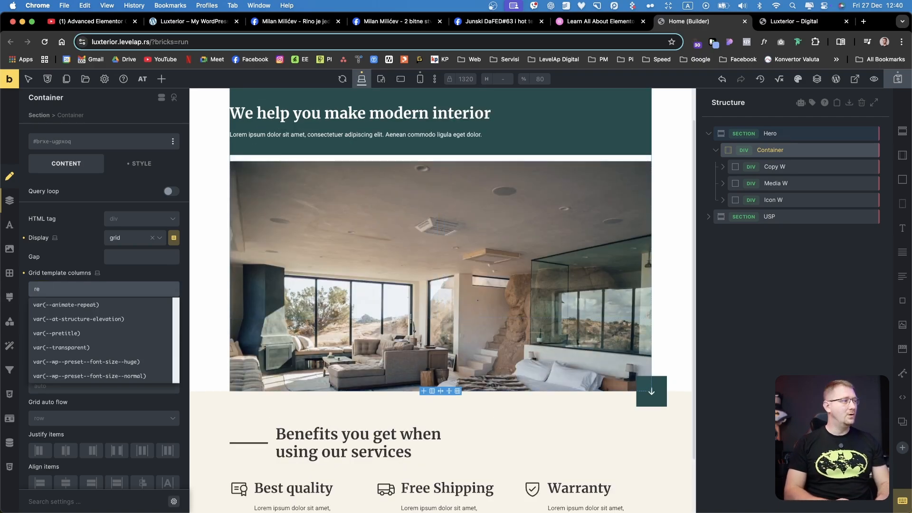
type("peat()")
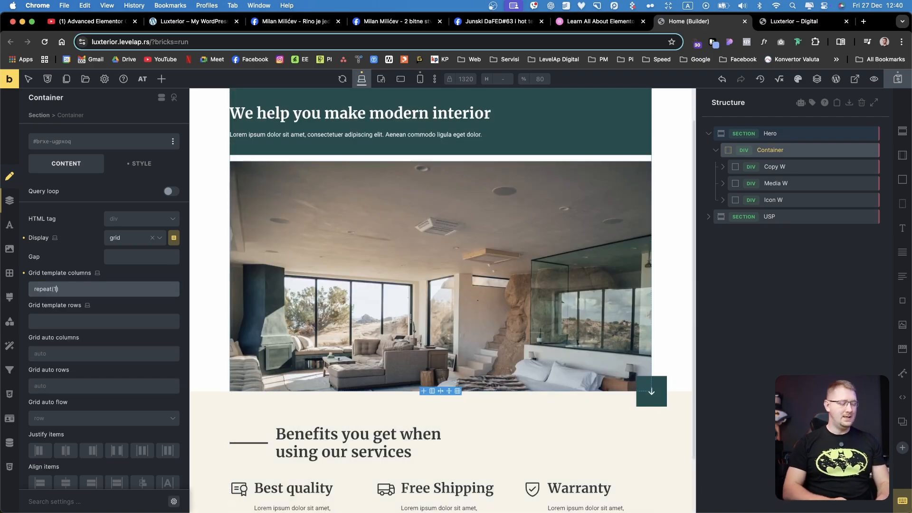
type("10, 1fr")
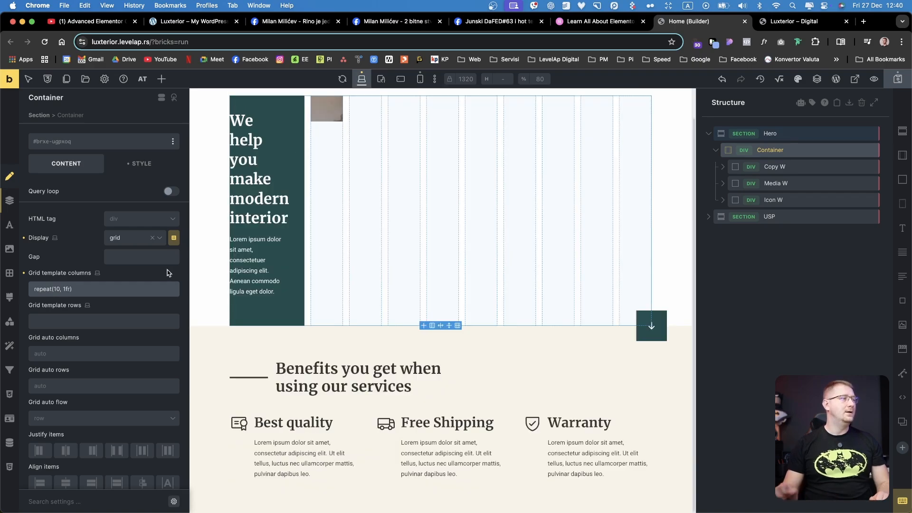
scroll(355, 279, "up", 2)
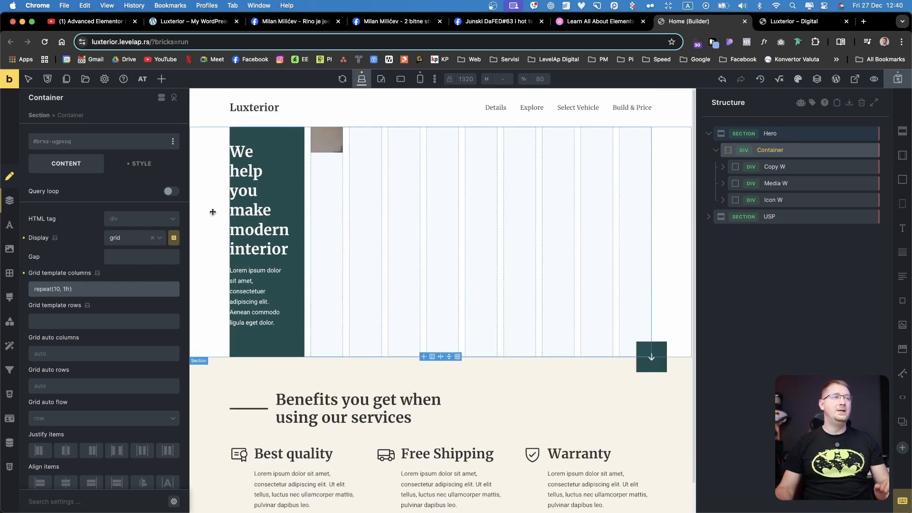
Examine the Container's column settings in the Grid Builder and close it without applying anything
left_click(174, 239)
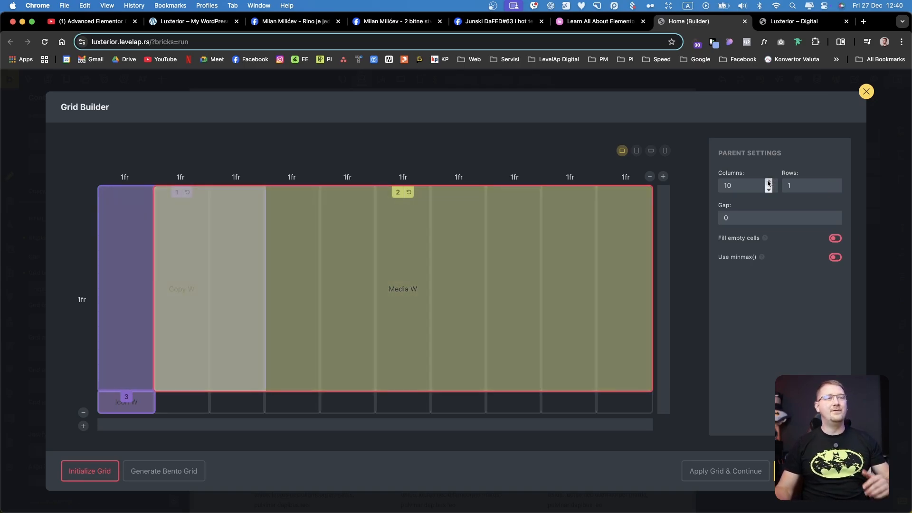
left_click(769, 182)
left_click(769, 190)
left_click(769, 190)
left_click(769, 182)
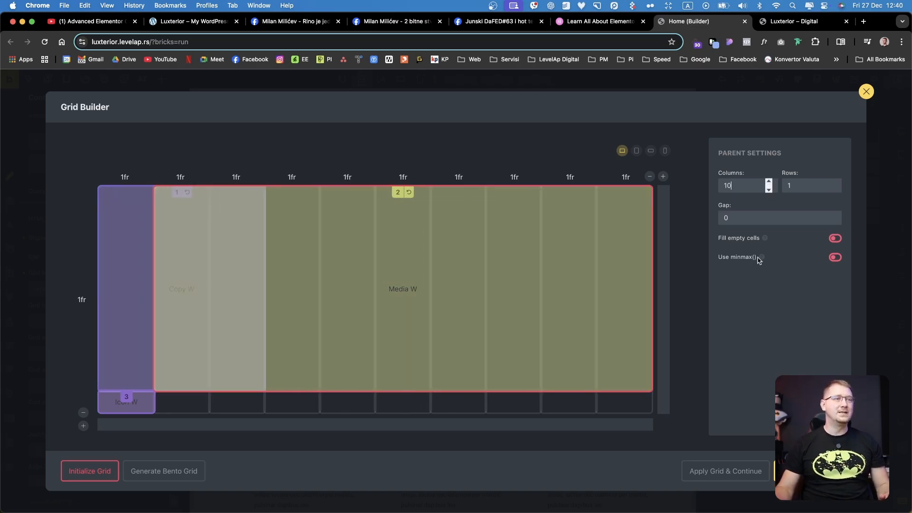
left_click(867, 91)
left_click(131, 289)
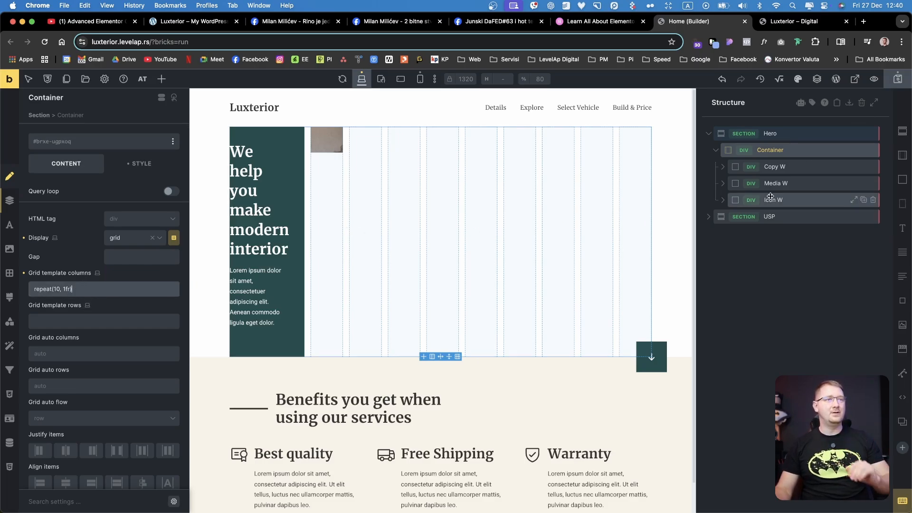
Set the Hero Container's grid gap to 0
left_click(798, 173)
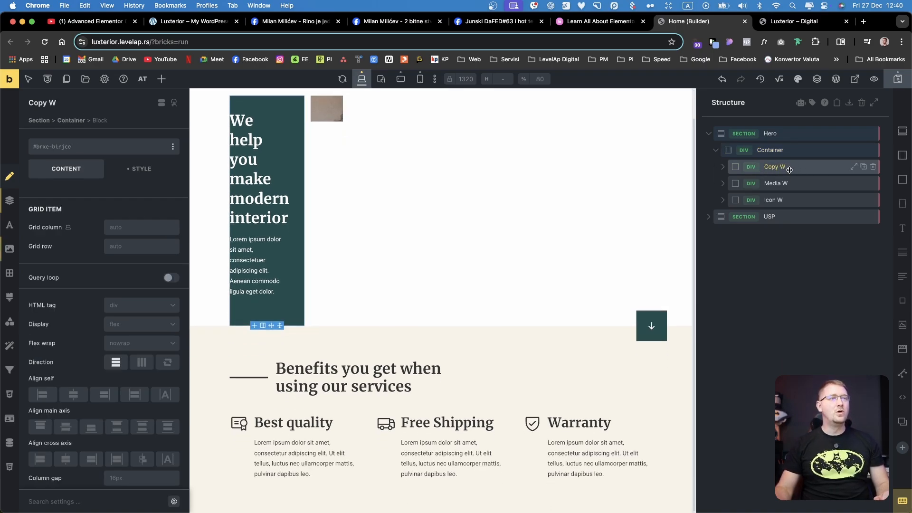
left_click(421, 245)
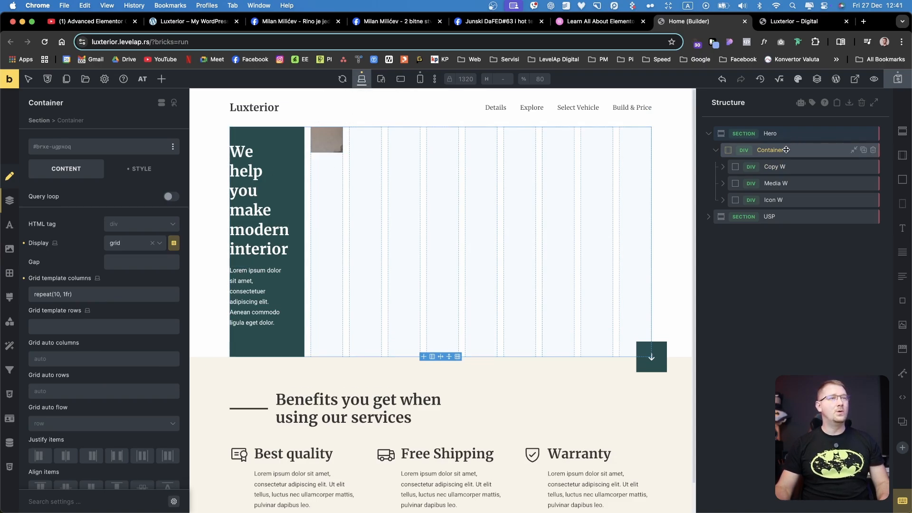
left_click(122, 262)
type("0")
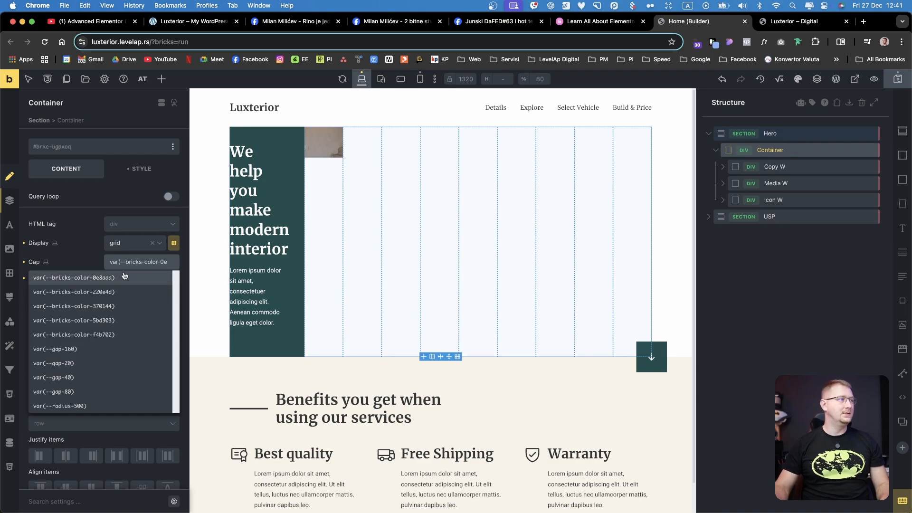
left_click(88, 248)
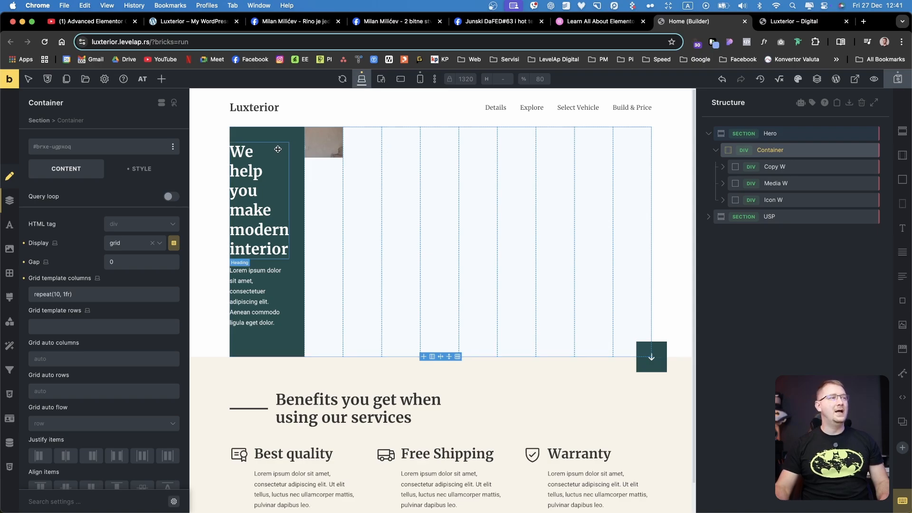
Set the Copy W block's grid column to 1 / 4
left_click(778, 168)
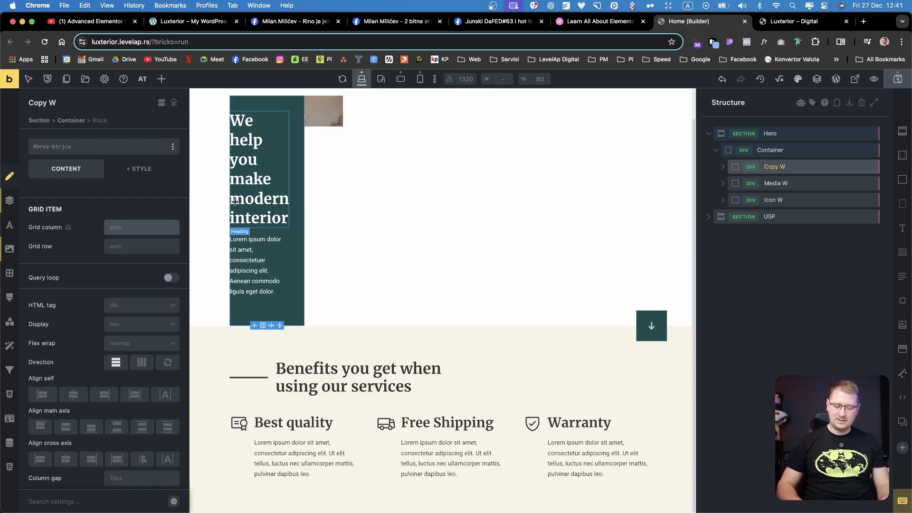
type("4")
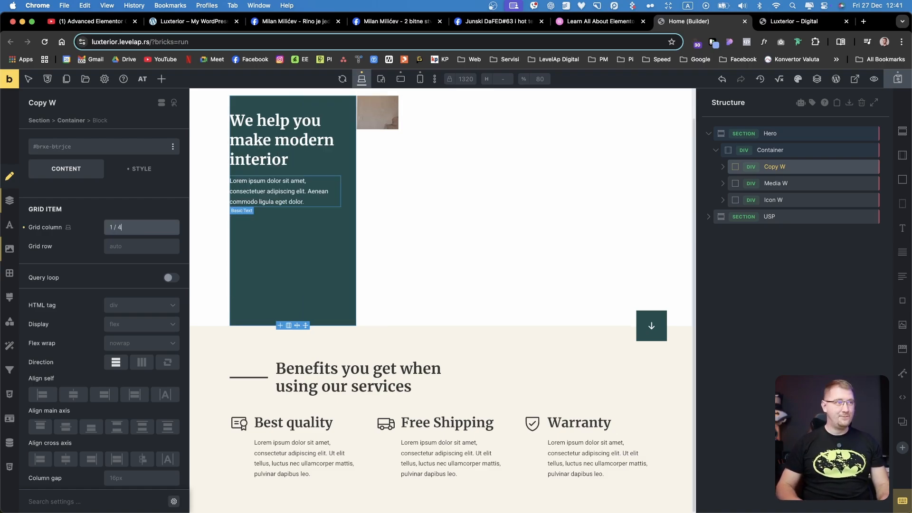
scroll(427, 257, "up", 2)
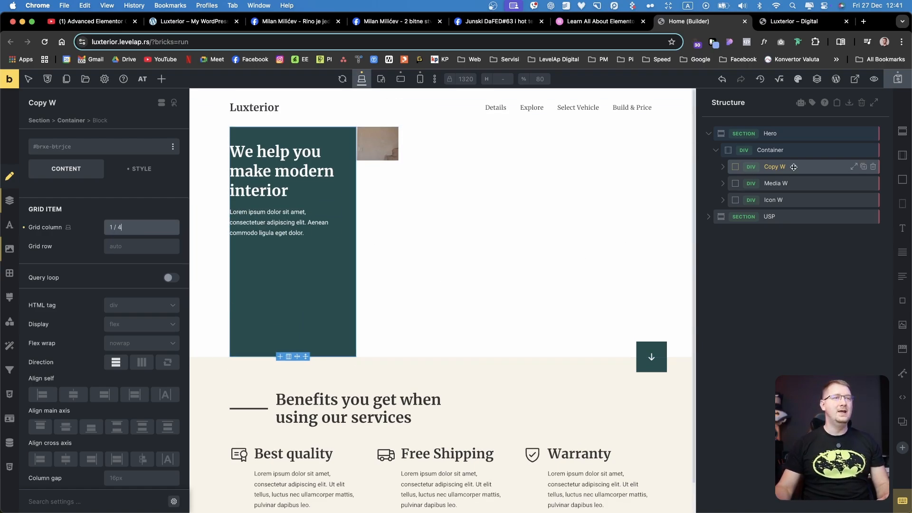
Set the Media W block's grid column to 2 / -1 so it spans to the last grid line
left_click(797, 183)
scroll(384, 218, "up", 2)
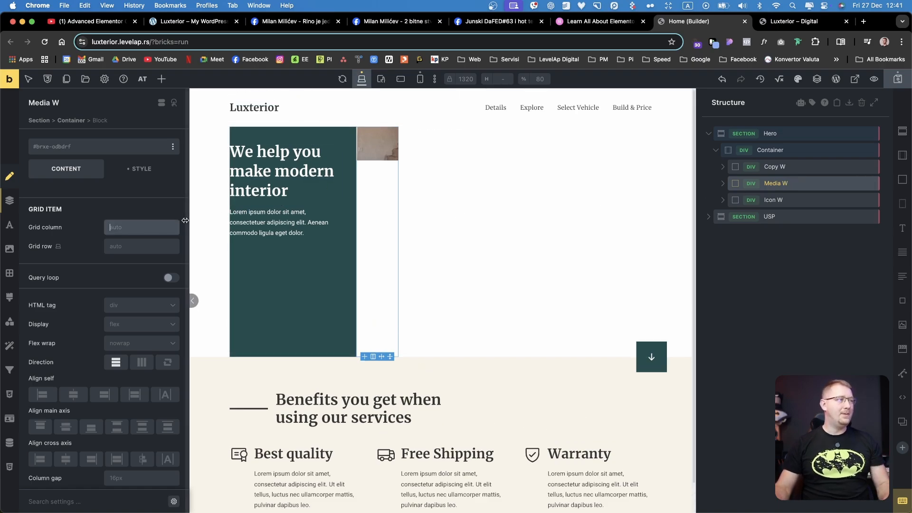
left_click(142, 227)
type("2 / ")
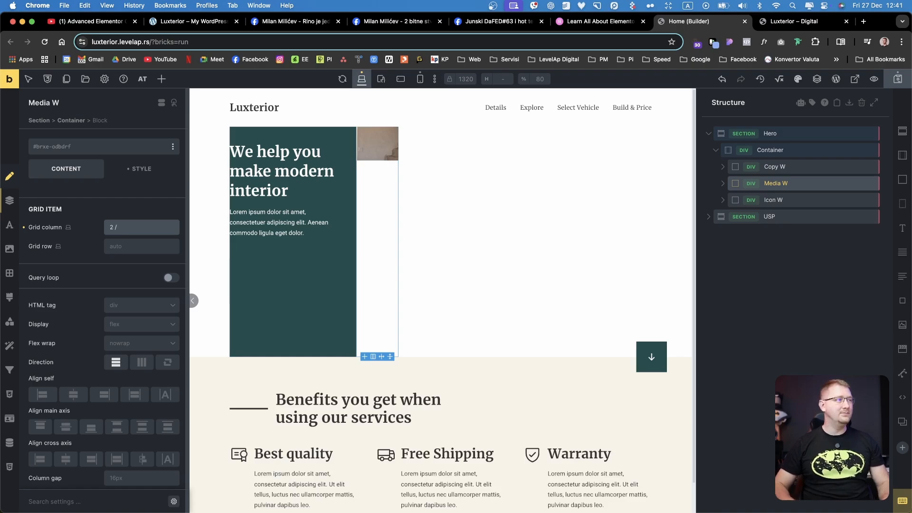
type("-1")
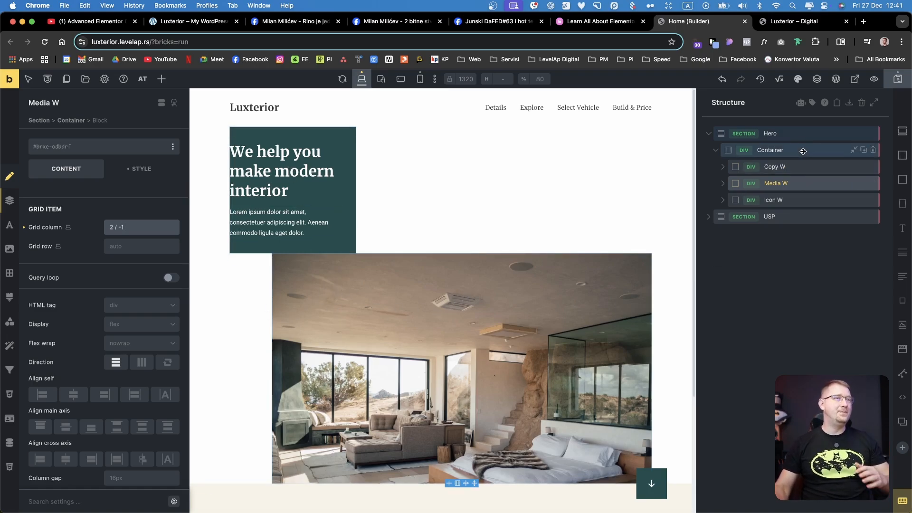
Set the Copy W block's grid row to 1 / 2
left_click(776, 167)
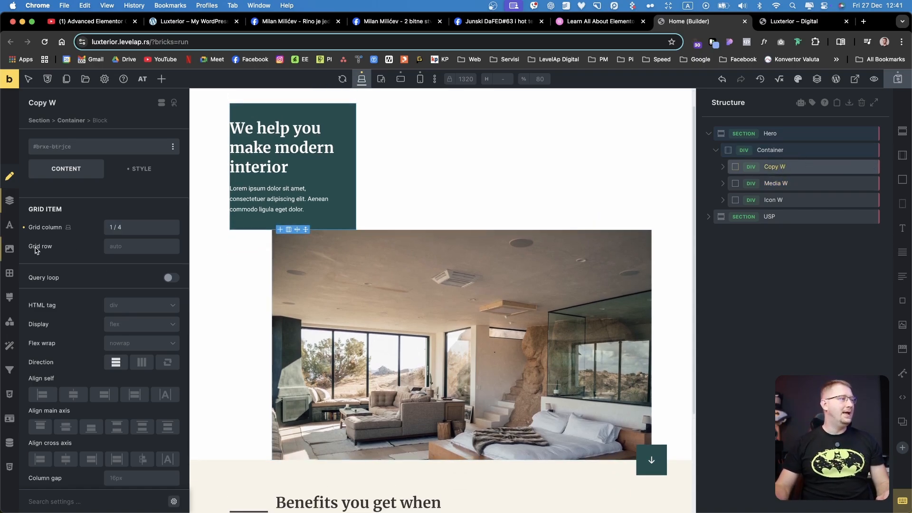
left_click(136, 248)
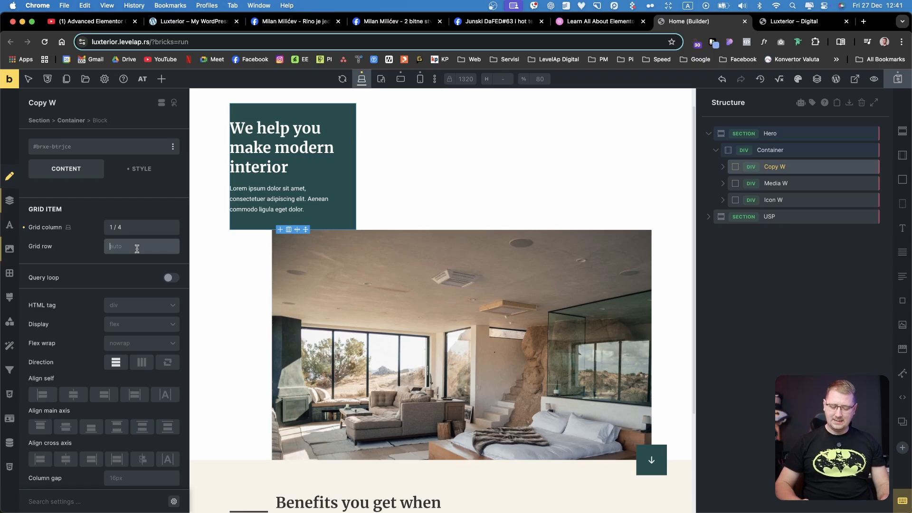
type("1")
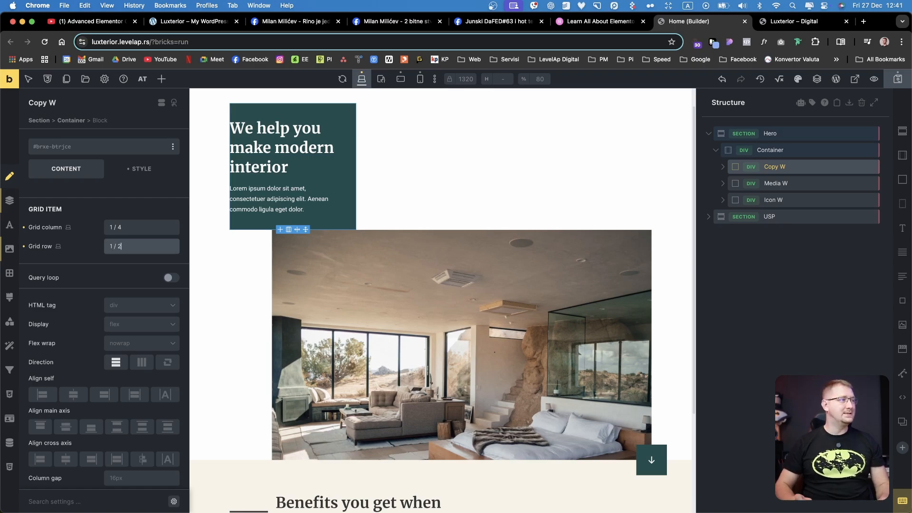
type(" / 2")
Give the Media W block the same grid row, 1 / 2, so it overlaps Copy W
left_click(807, 183)
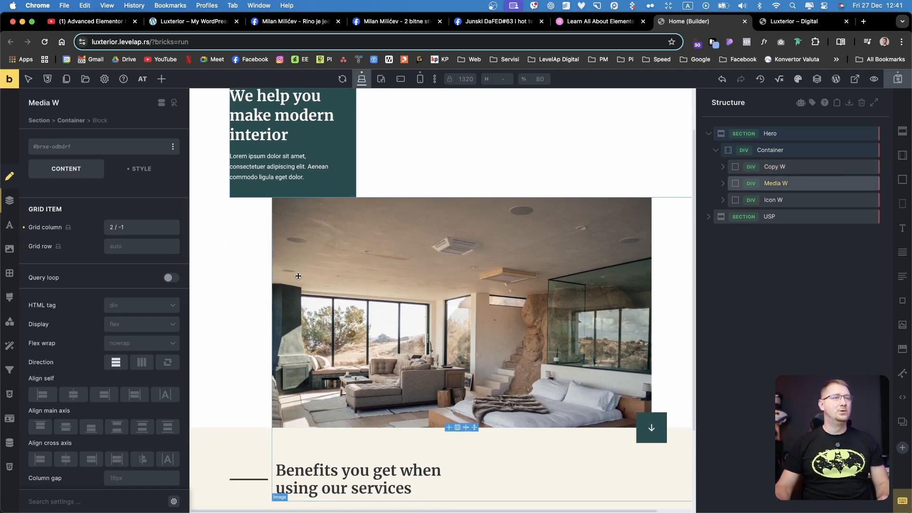
scroll(299, 276, "down", 3)
left_click(150, 249)
key("super+v")
scroll(444, 254, "up", 2)
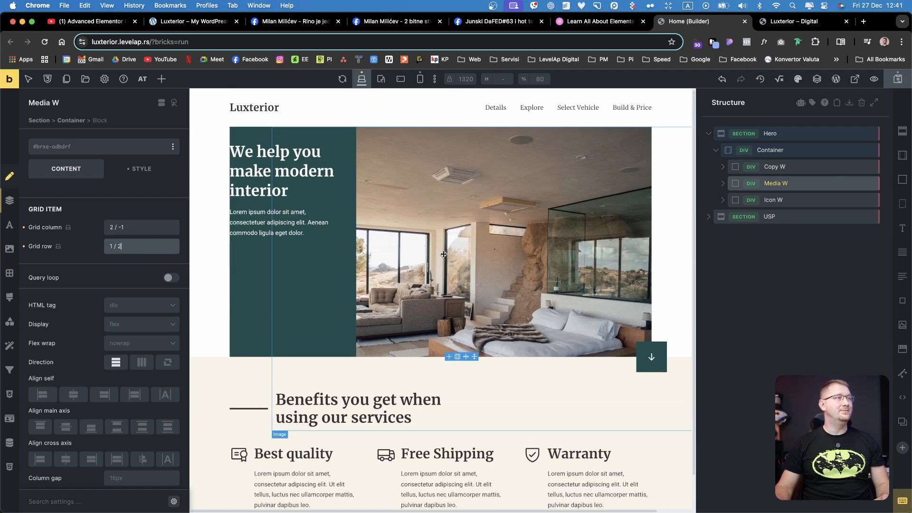
Set the Hero Container's align items option to center
left_click(792, 151)
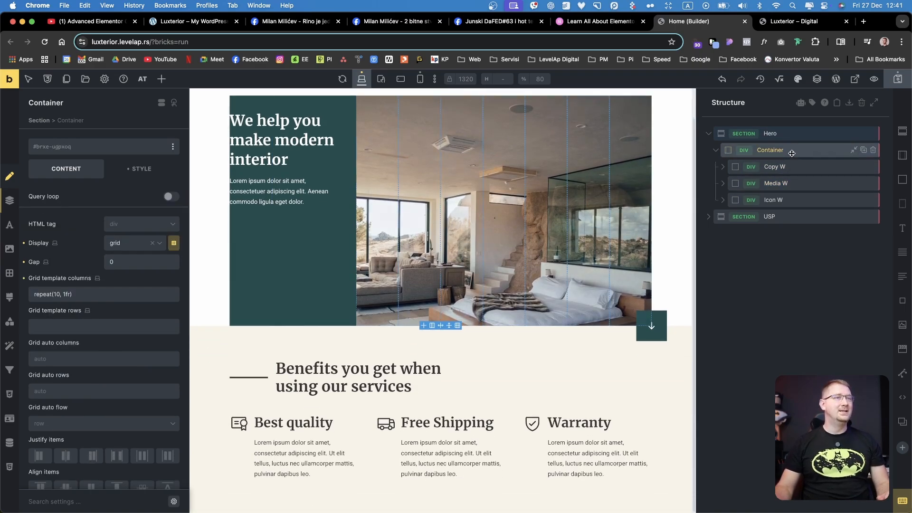
scroll(46, 451, "down", 3)
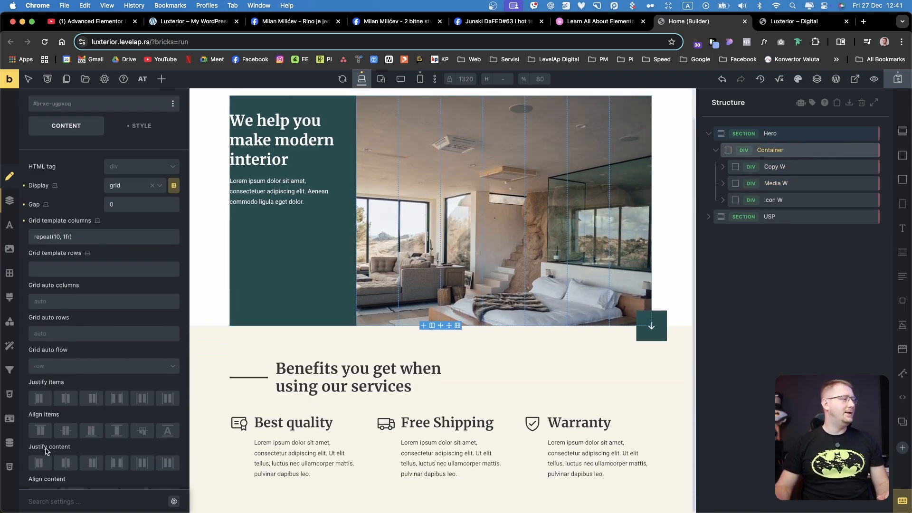
left_click(65, 431)
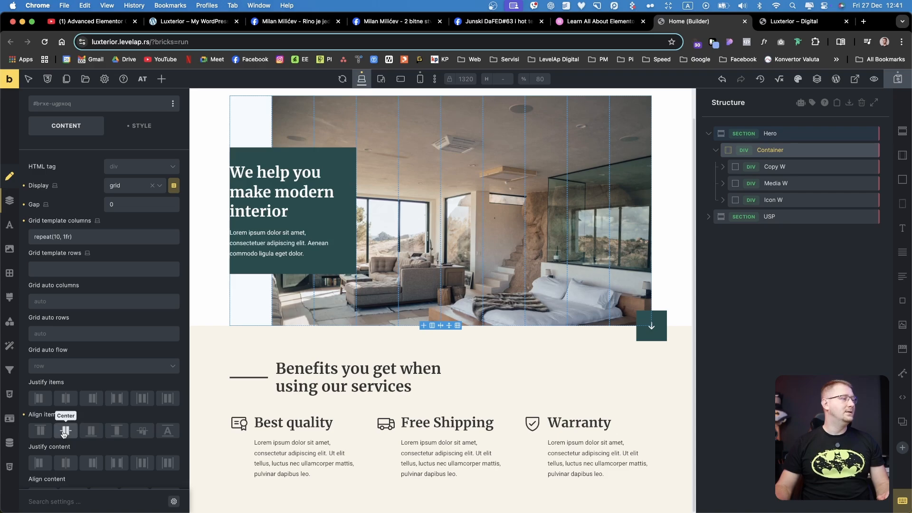
scroll(452, 341, "up", 1)
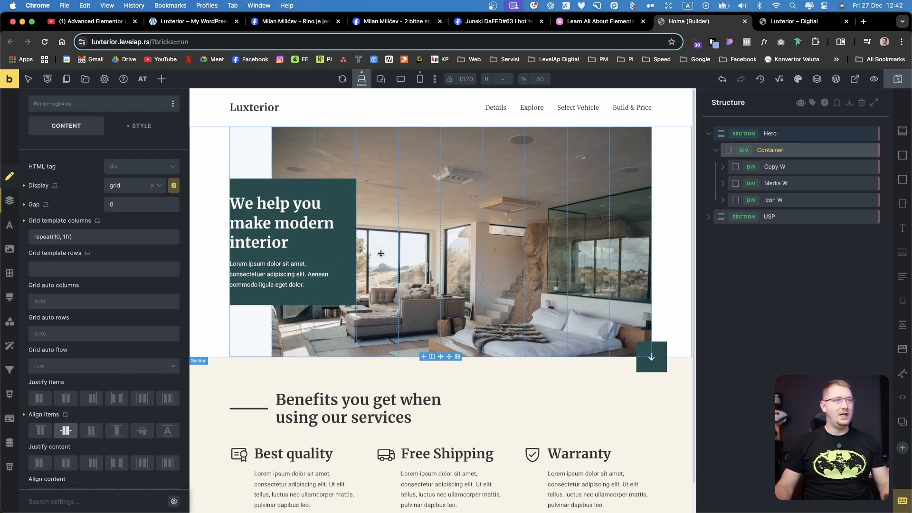
Add a :before pseudo-element to the Copy W block with an empty quoted string as its content
left_click(797, 166)
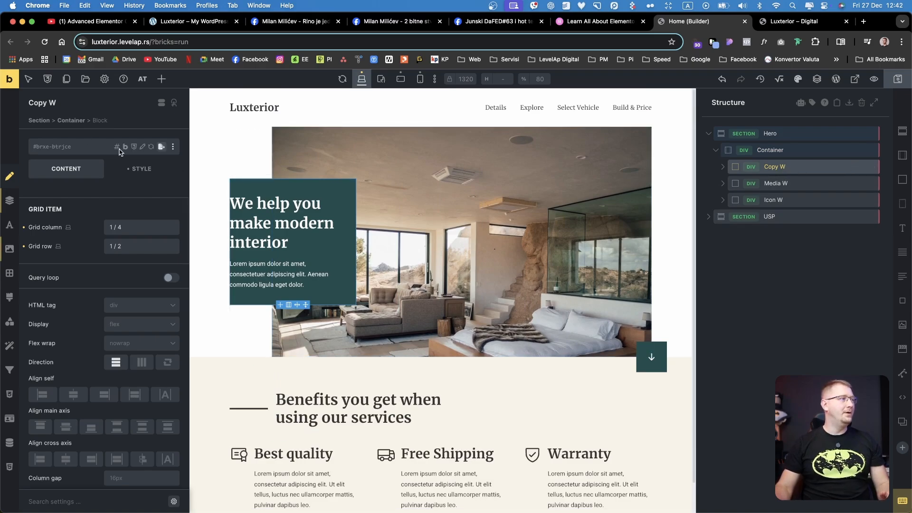
left_click(27, 80)
left_click(56, 101)
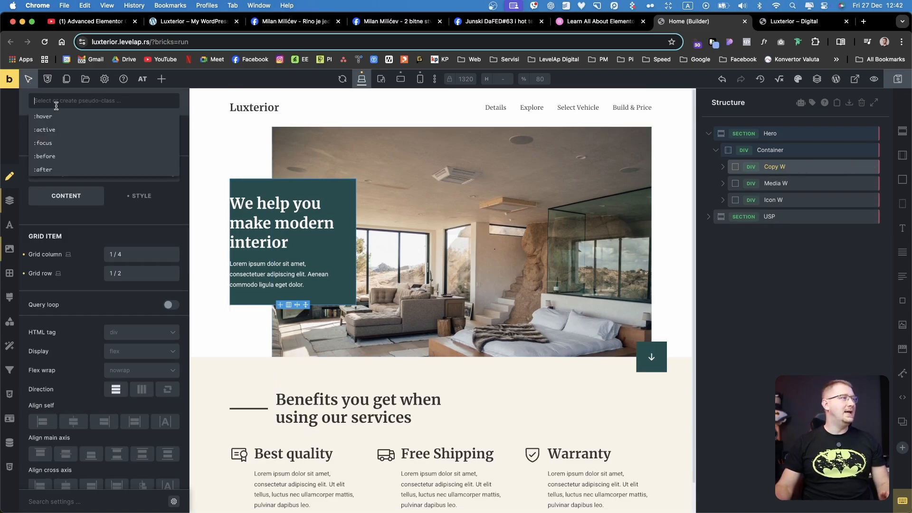
left_click(53, 158)
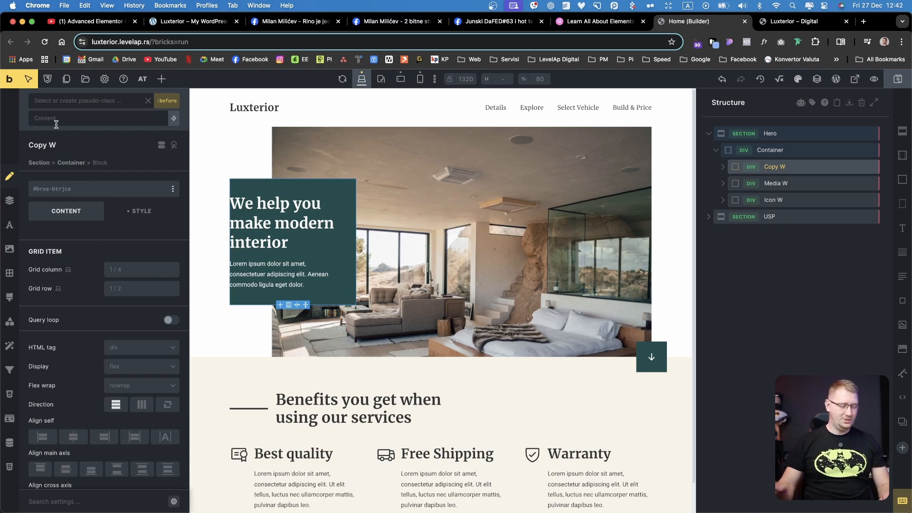
type("\"")
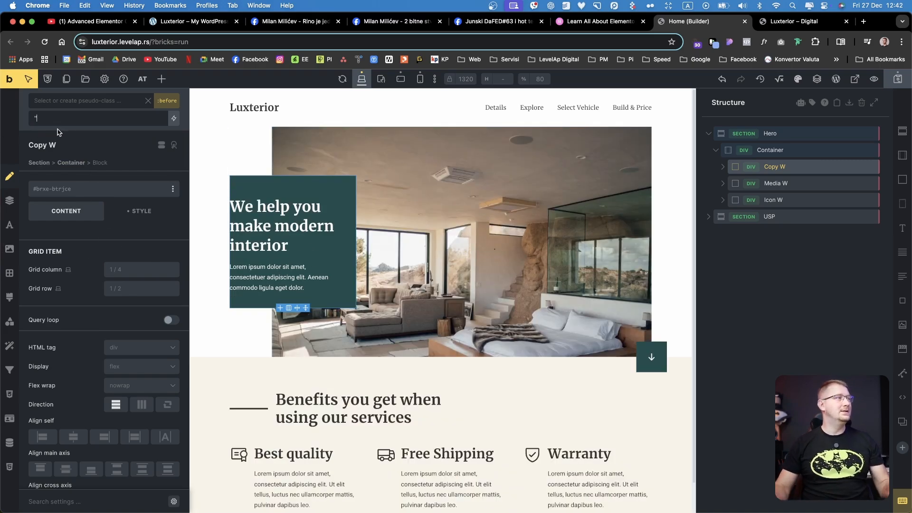
Give Copy W's :before element the blue var(--tertiary) background color from the LevelAp palette
left_click(141, 211)
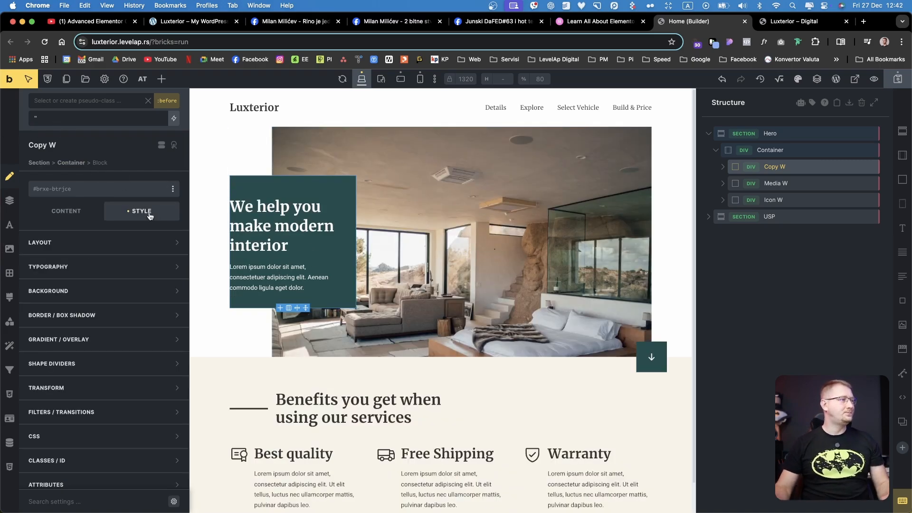
left_click(10, 249)
left_click(173, 265)
left_click(99, 319)
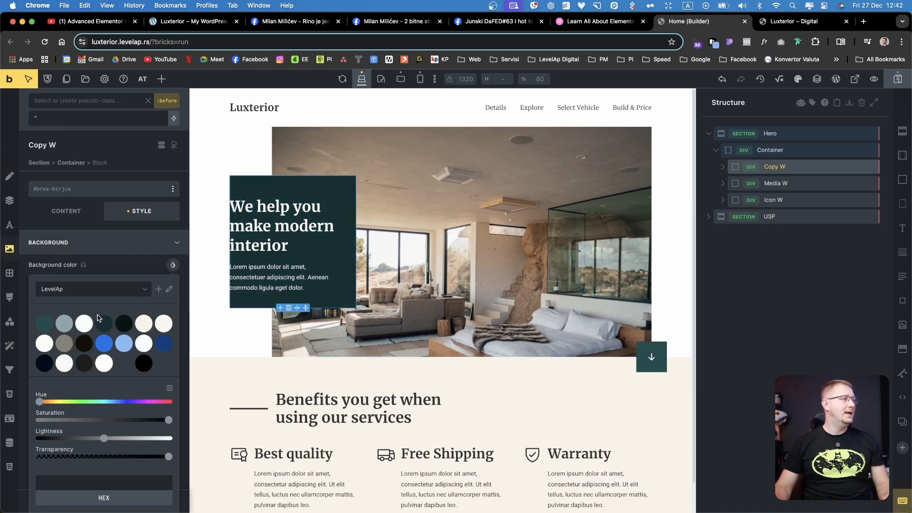
left_click(108, 344)
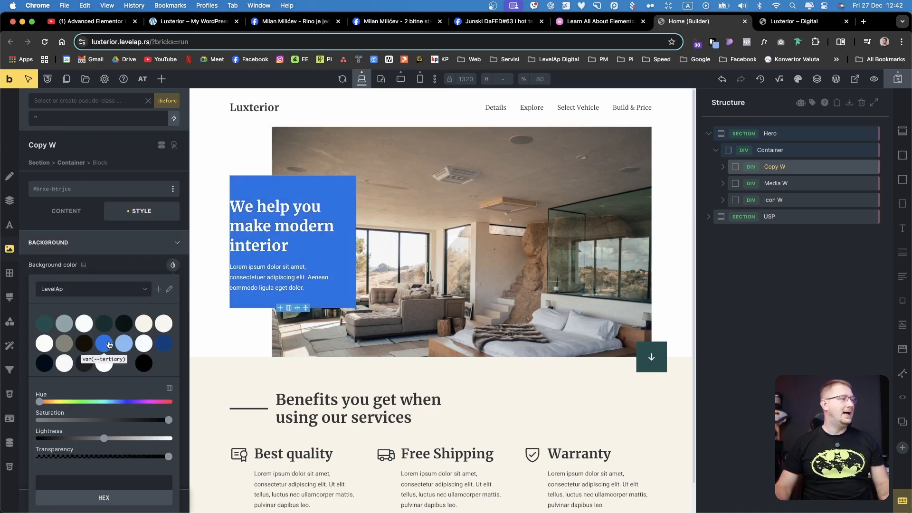
left_click(127, 266)
left_click(126, 249)
Set the width and height of Copy W's :before element to 50 each
left_click(115, 244)
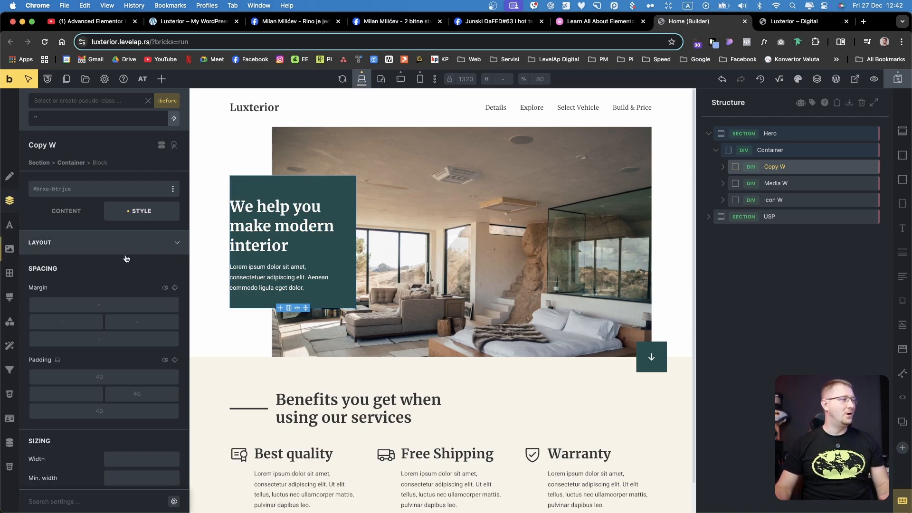
scroll(115, 398, "down", 3)
left_click(139, 386)
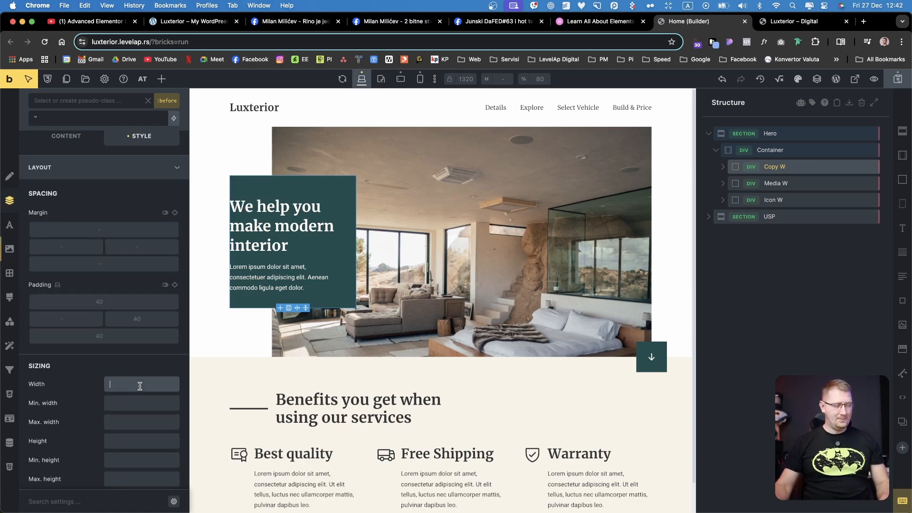
type("50")
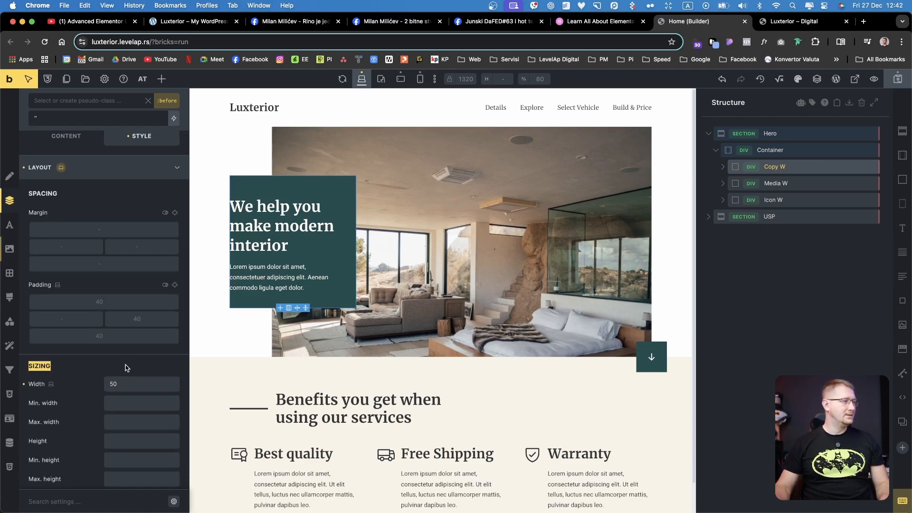
scroll(129, 366, "down", 3)
left_click(129, 379)
type("500)")
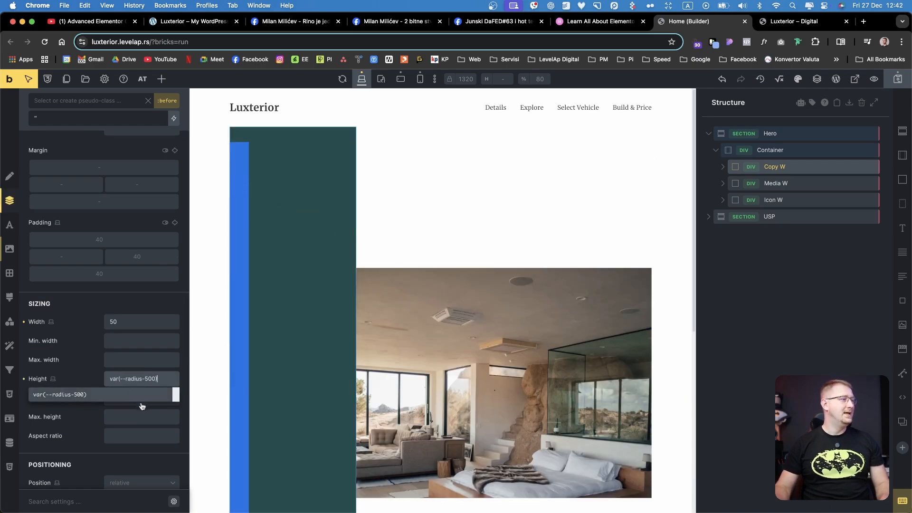
left_click(94, 431)
Set the position of Copy W's :before element to absolute, with top and left offsets of 0
scroll(96, 424, "down", 1)
scroll(94, 423, "down", 10)
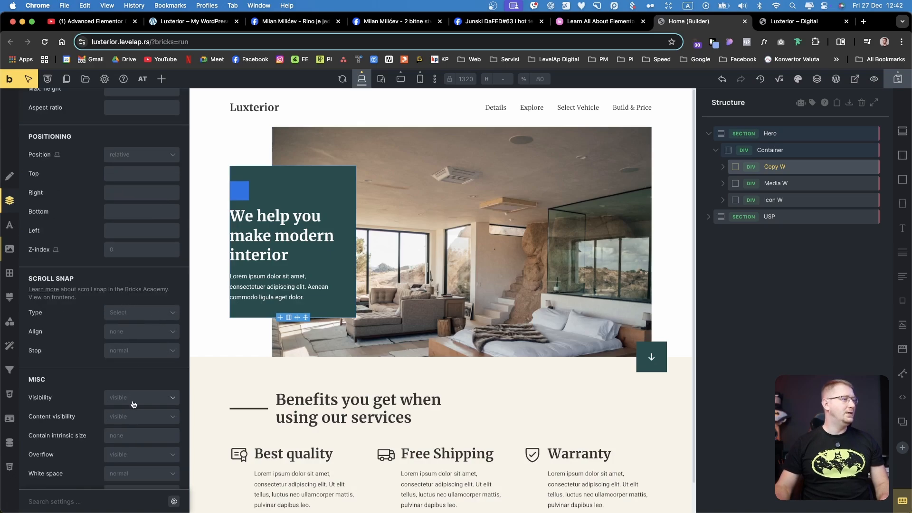
left_click(141, 158)
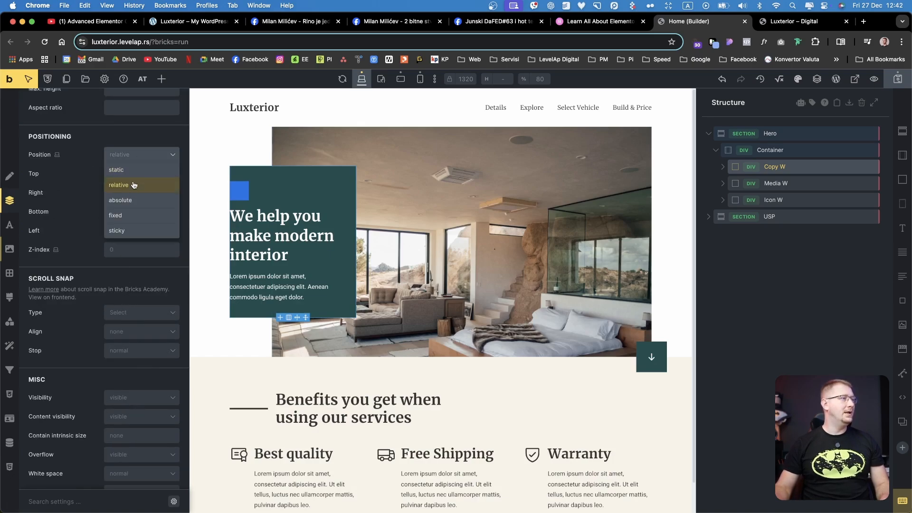
left_click(134, 200)
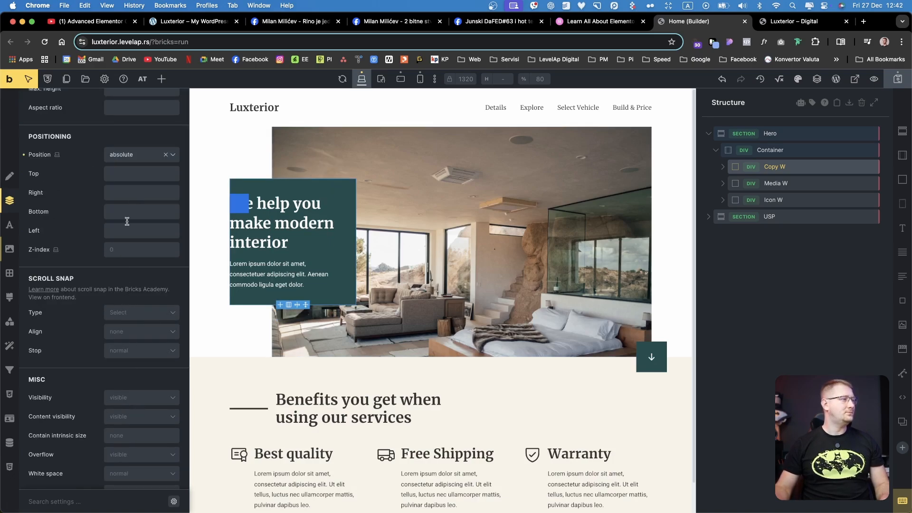
left_click(115, 175)
type("0")
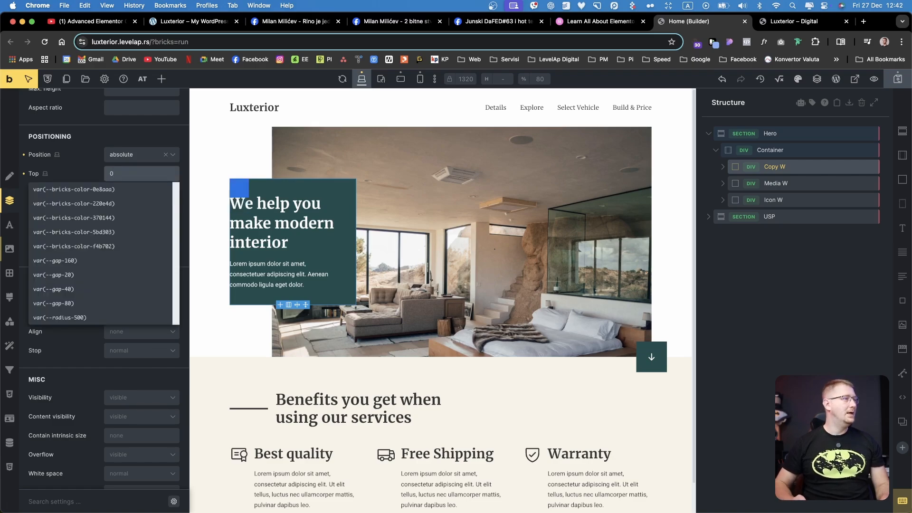
left_click(79, 177)
left_click(145, 231)
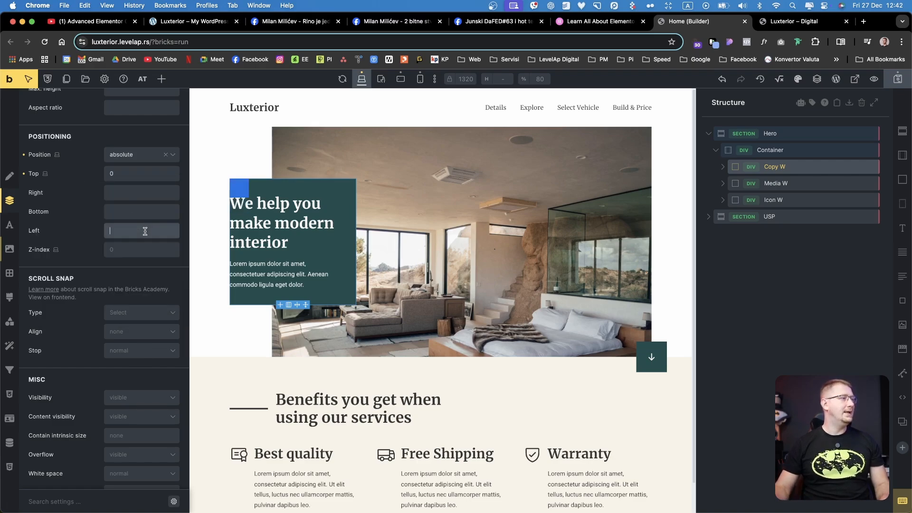
type("0")
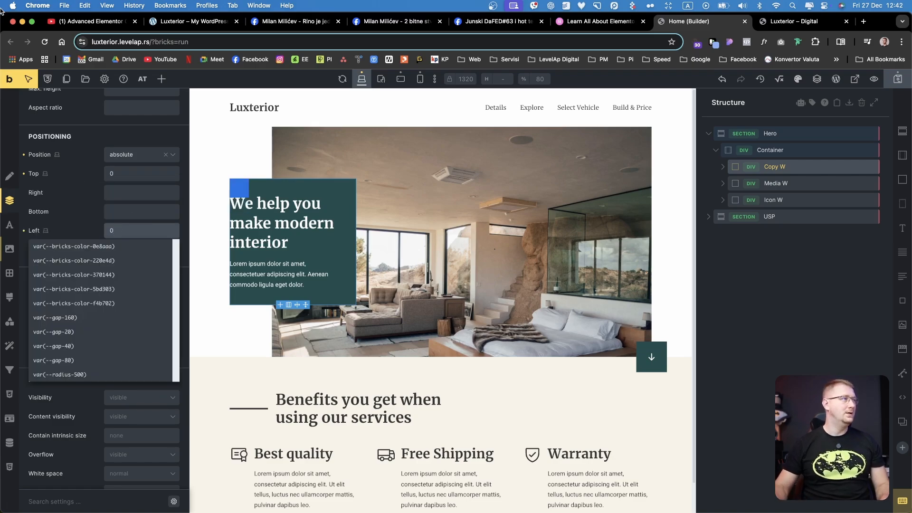
Check the position setting of the Copy W block itself and return to its :before element
left_click(29, 80)
scroll(114, 188, "up", 5)
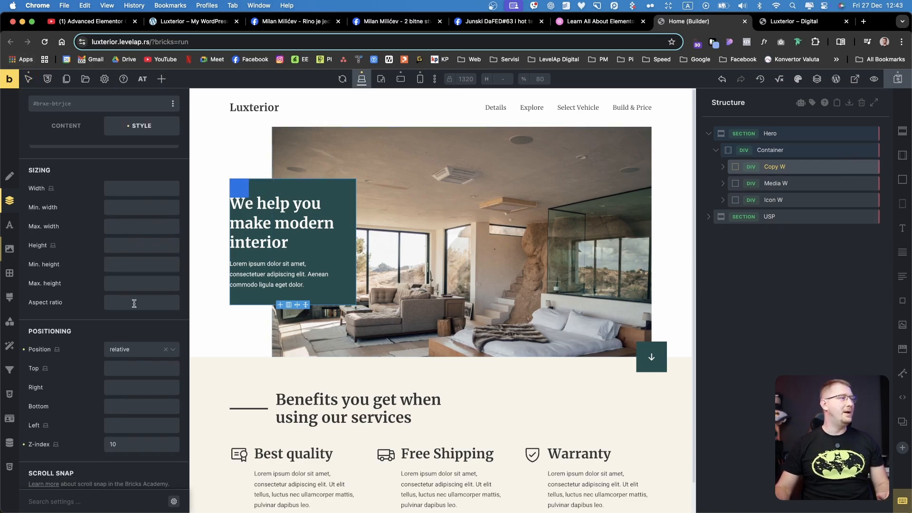
left_click(134, 348)
left_click(131, 381)
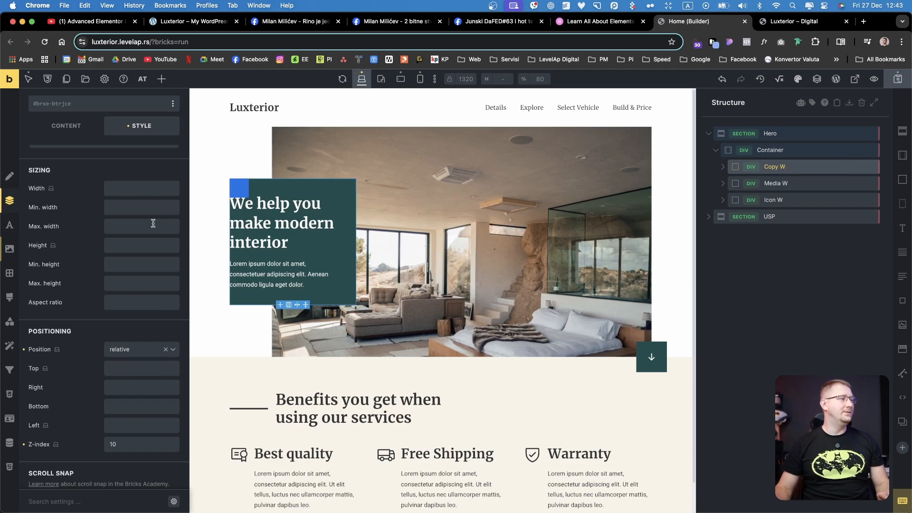
left_click(36, 100)
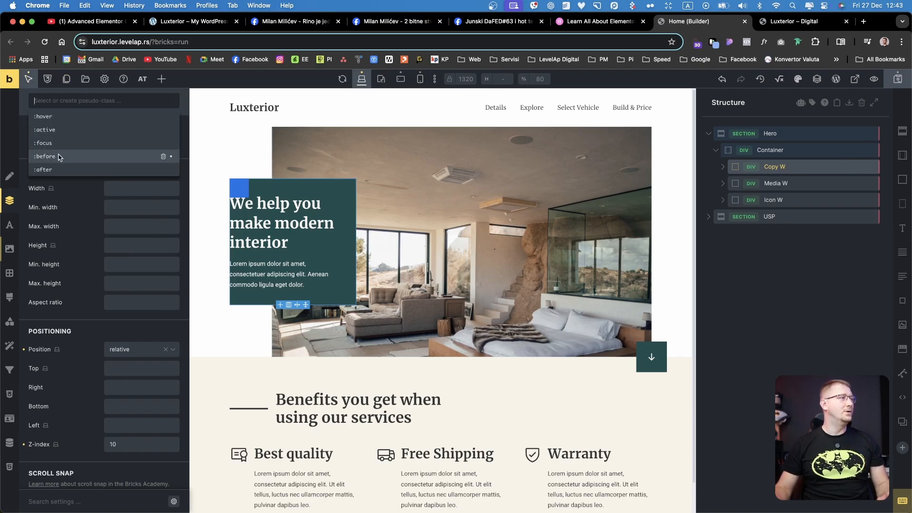
left_click(72, 162)
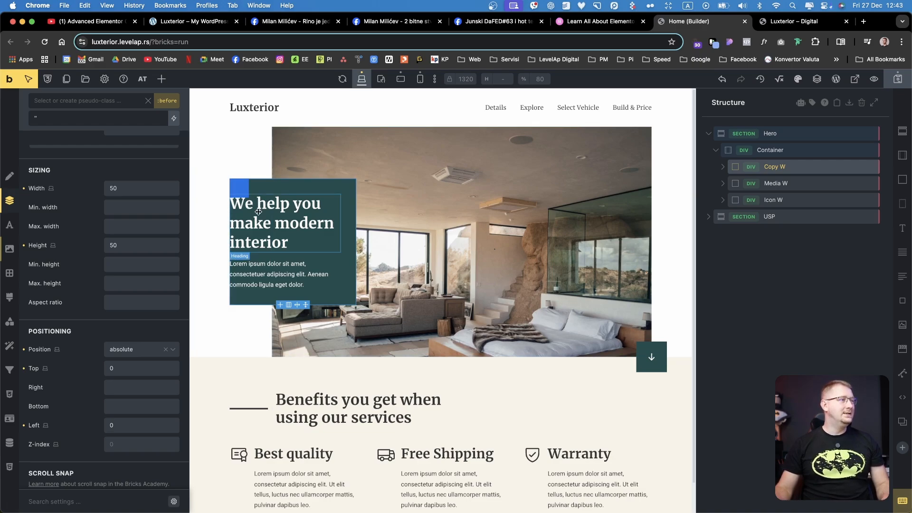
Set the height of Copy W's :before element to 100% and its width to 100vw
double_click(110, 246)
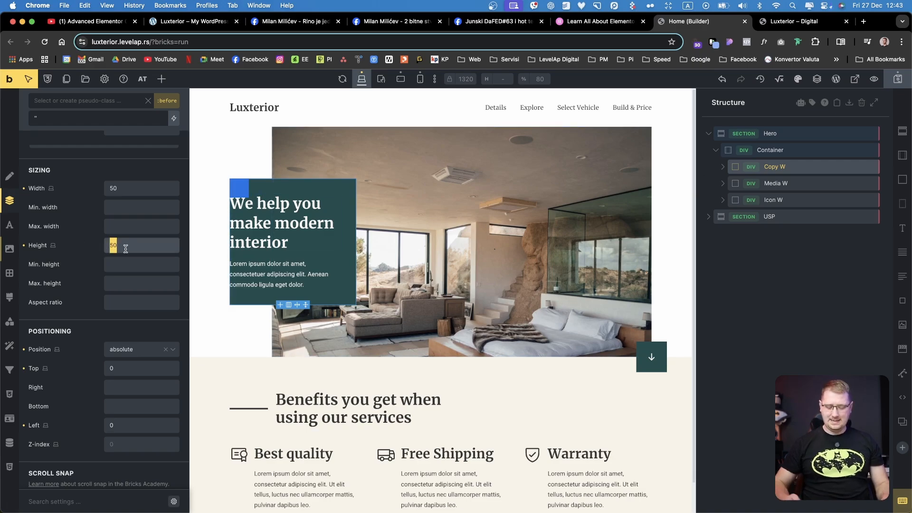
type("100%")
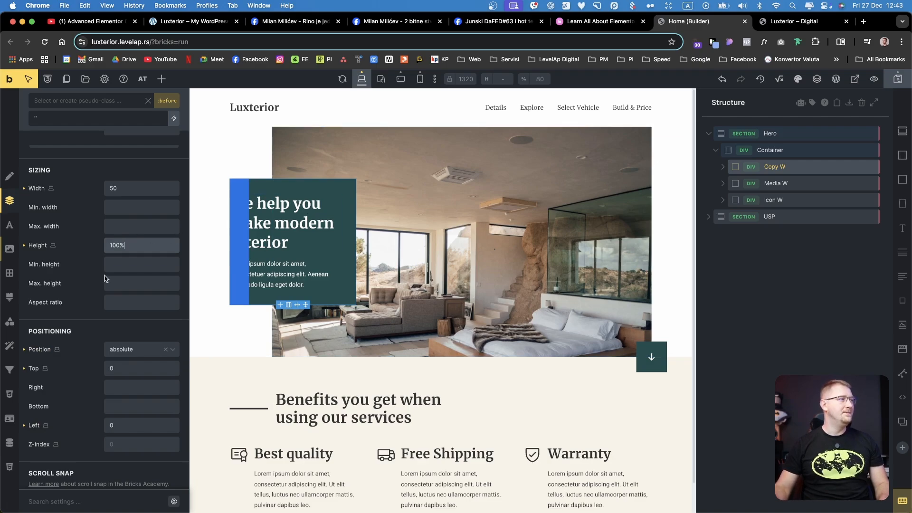
double_click(123, 195)
type("1")
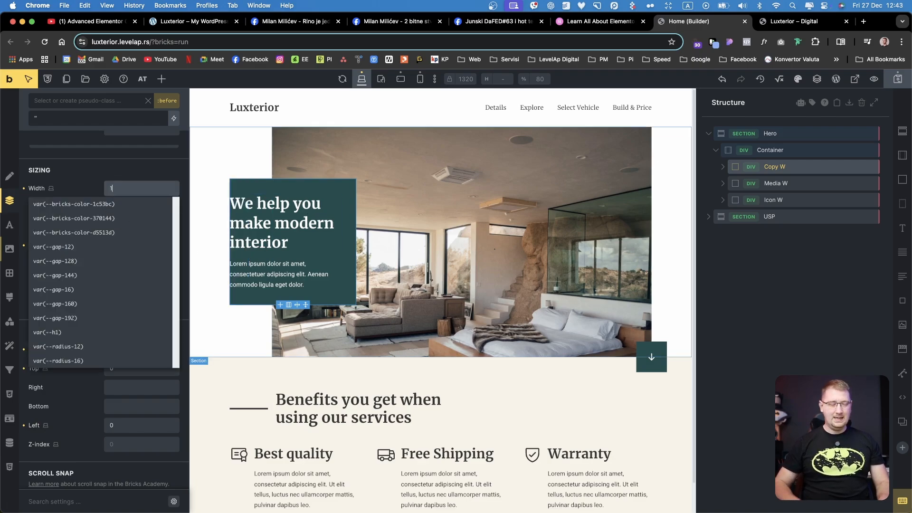
type("00vw")
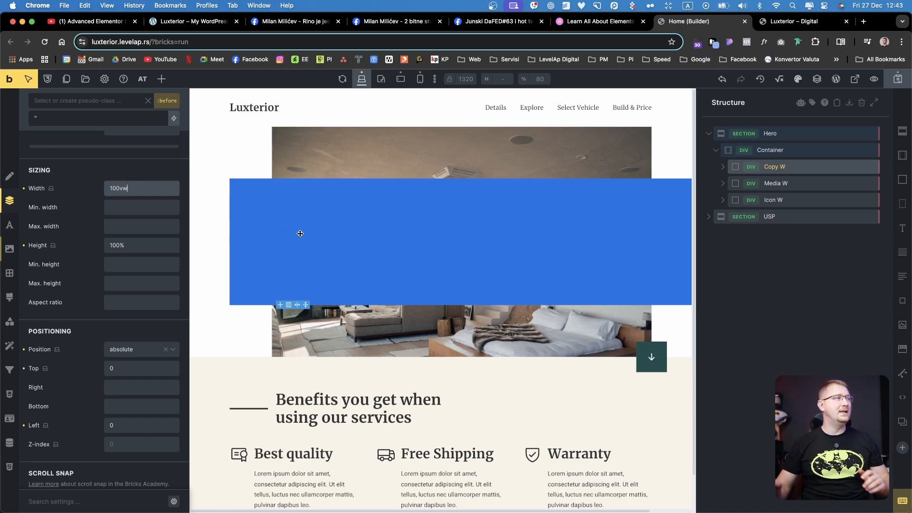
Try a width of 50 with a left offset of -50 on Copy W's :before element
double_click(115, 188)
type("50")
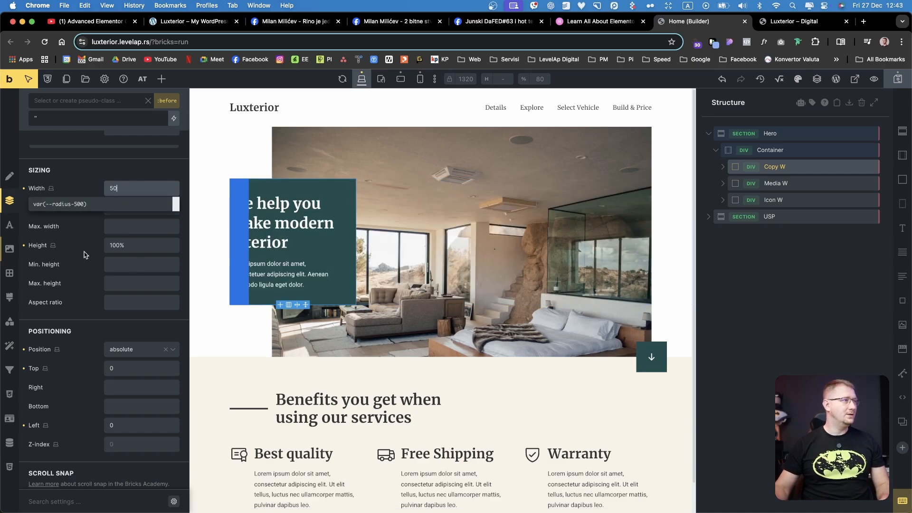
double_click(123, 422)
double_click(120, 194)
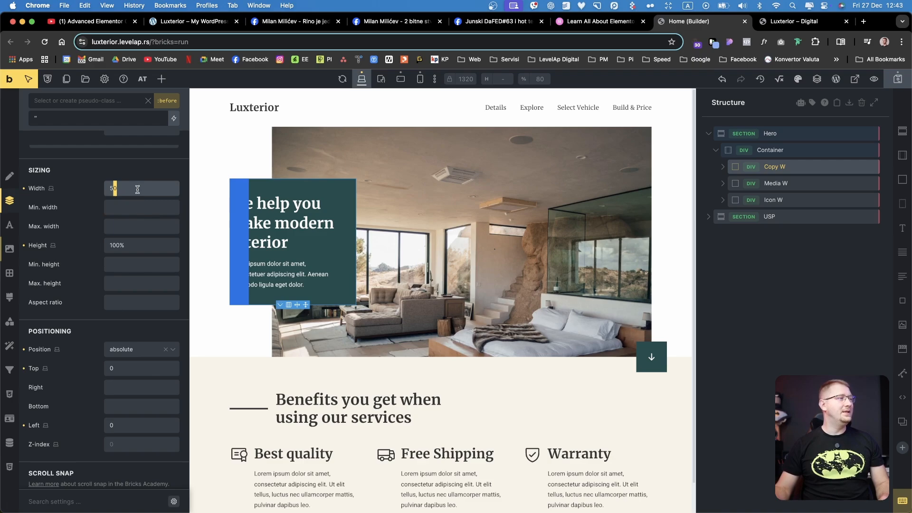
double_click(133, 426)
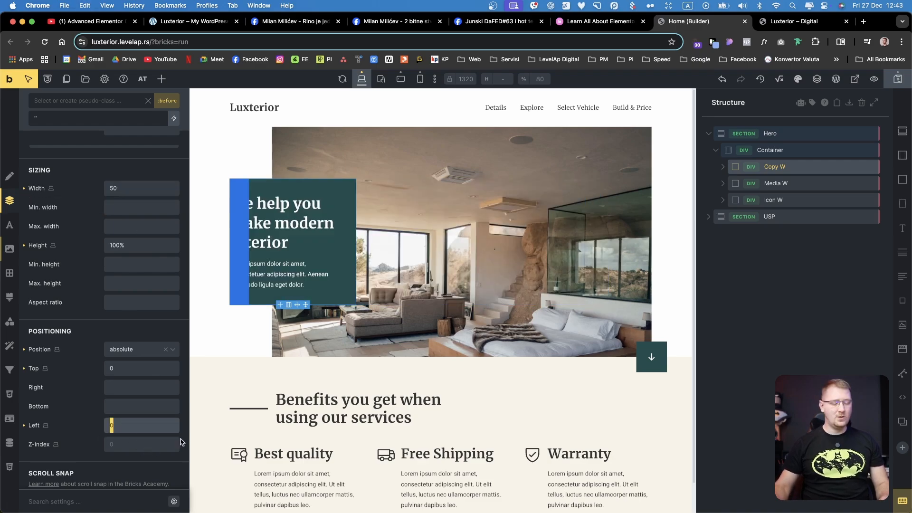
type("-50")
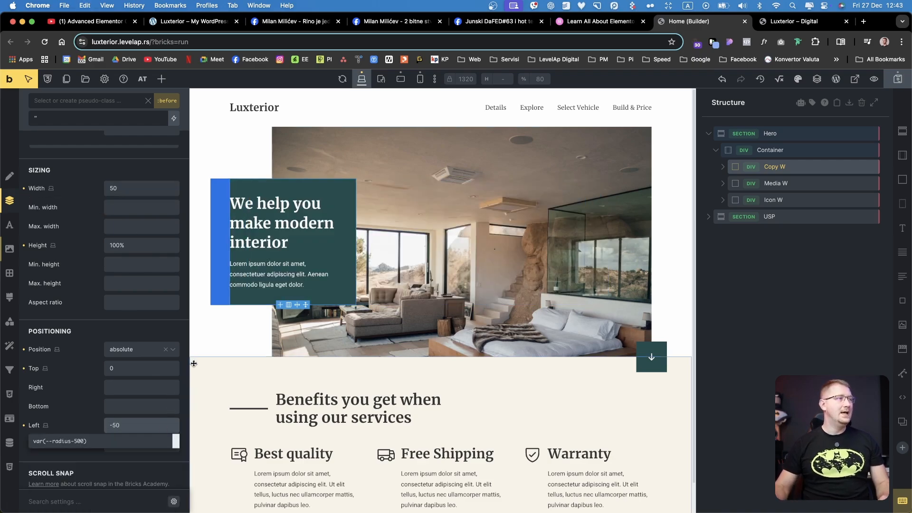
Set the :before element's width to 100vw and its left offset to -100vw
double_click(125, 189)
type("100")
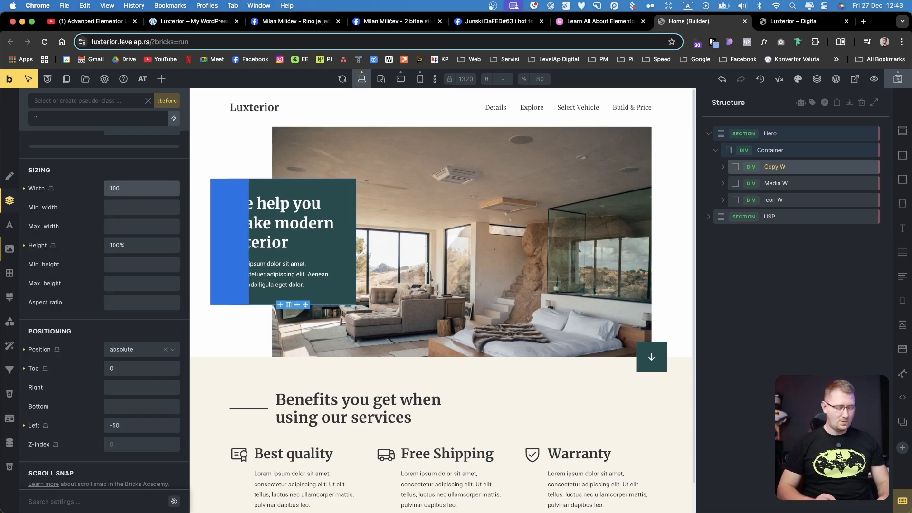
type("vw")
double_click(116, 426)
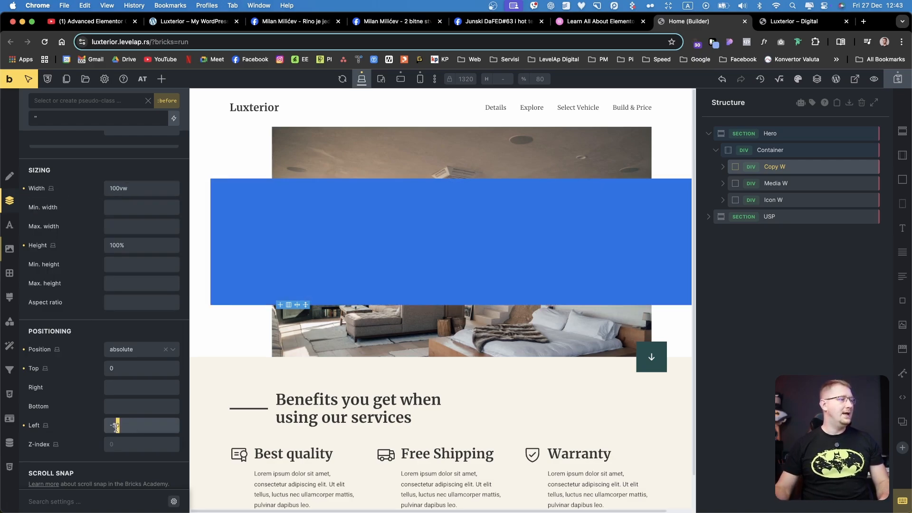
type("100vw")
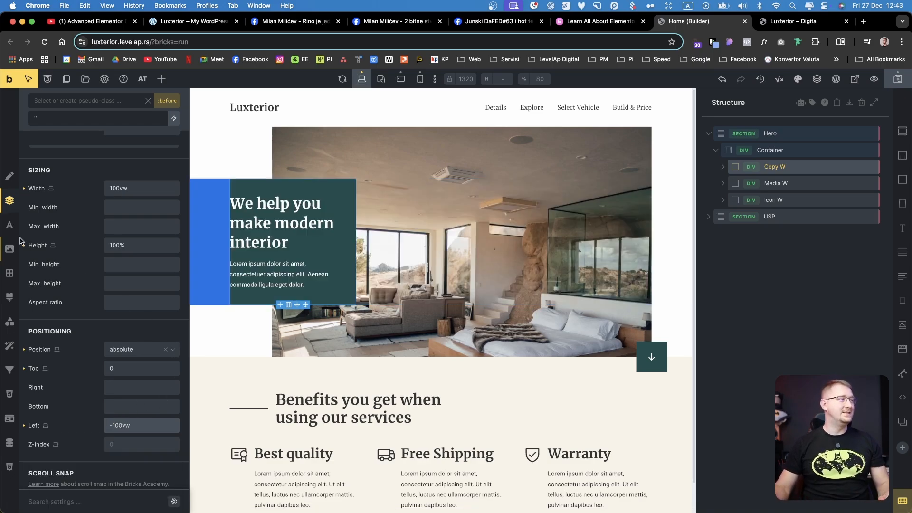
Change the :before element's background color to the dark green var(--primary) from the LevelAp palette
left_click(9, 249)
left_click(171, 267)
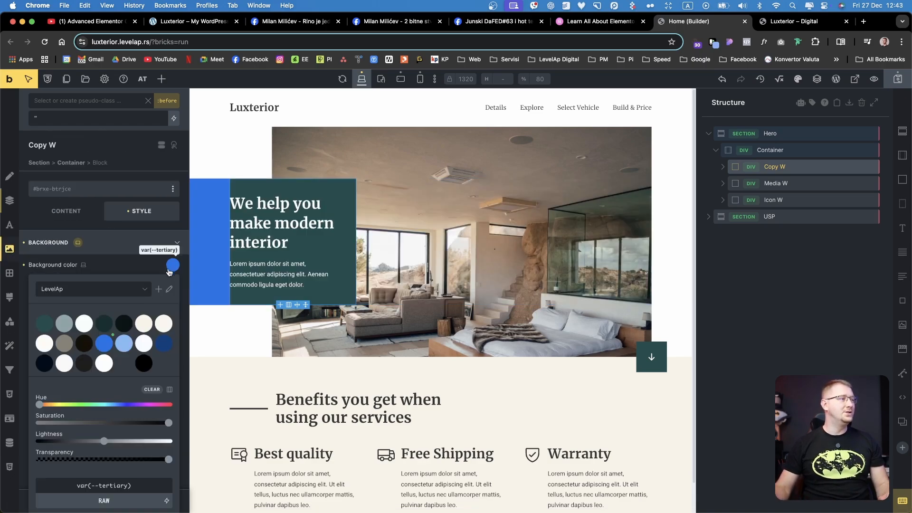
left_click(44, 323)
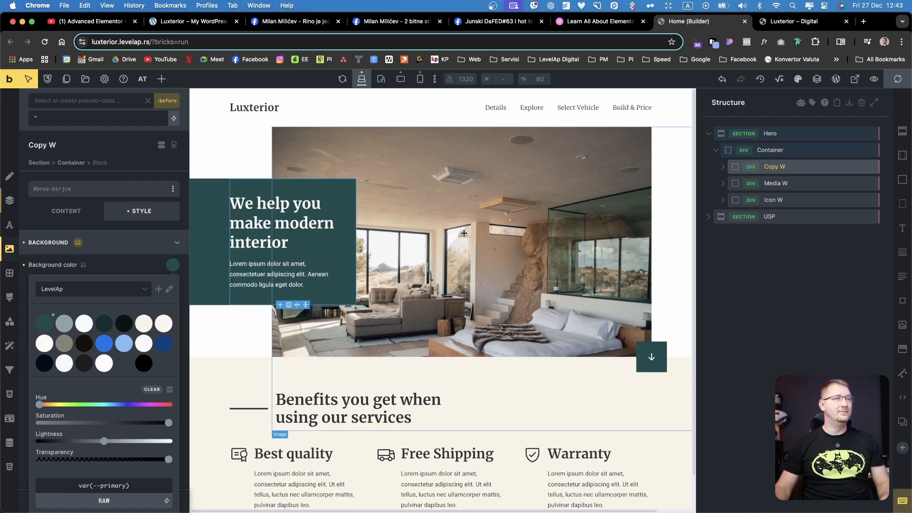
Preview the page on the front end, compare its hero with the original Luxterior reference page, and return to the builder
left_click(9, 79)
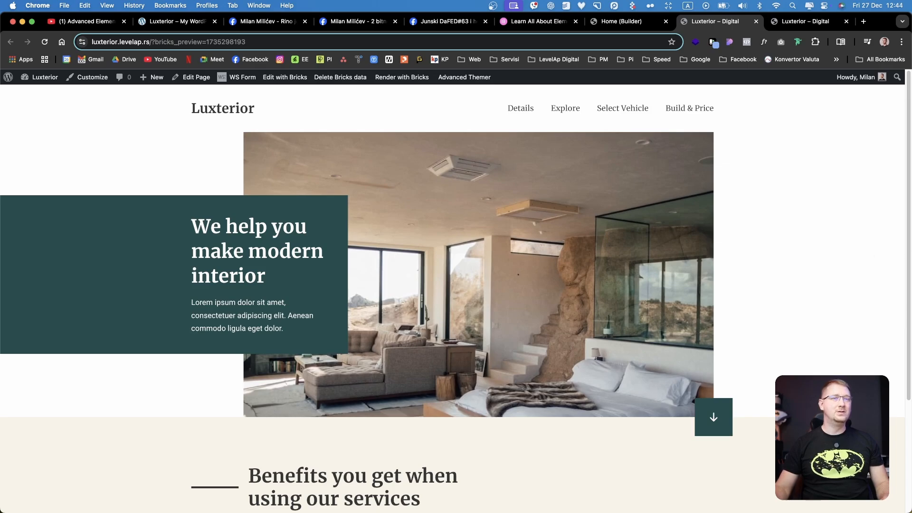
left_click_drag(910, 252, 911, 233)
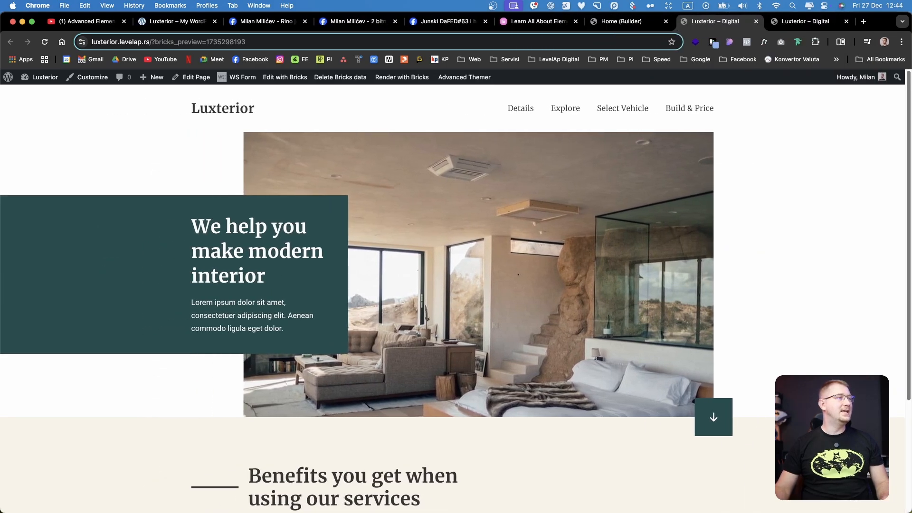
right_click(472, 188)
left_click(202, 211)
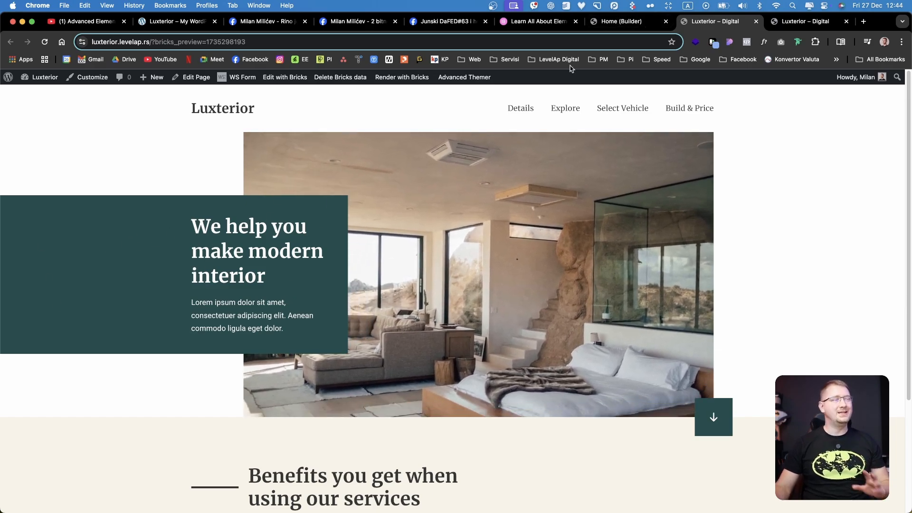
left_click(627, 21)
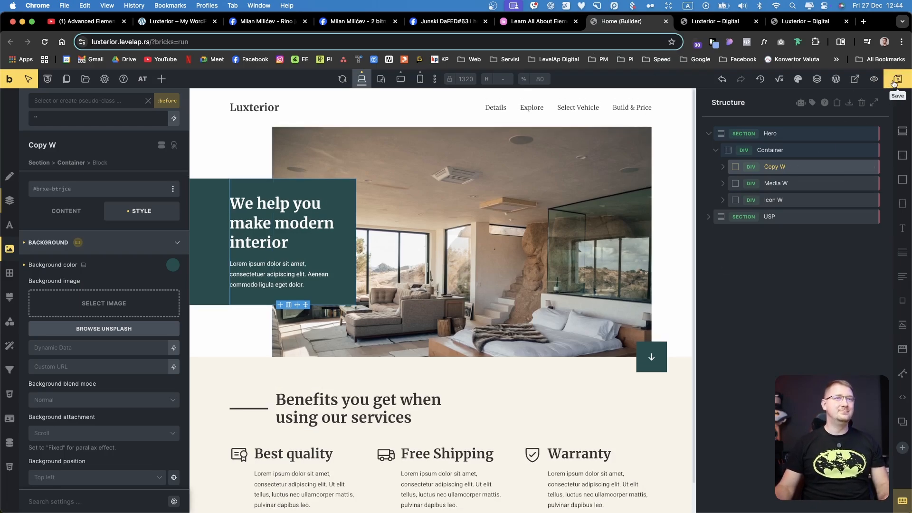
key("super+2")
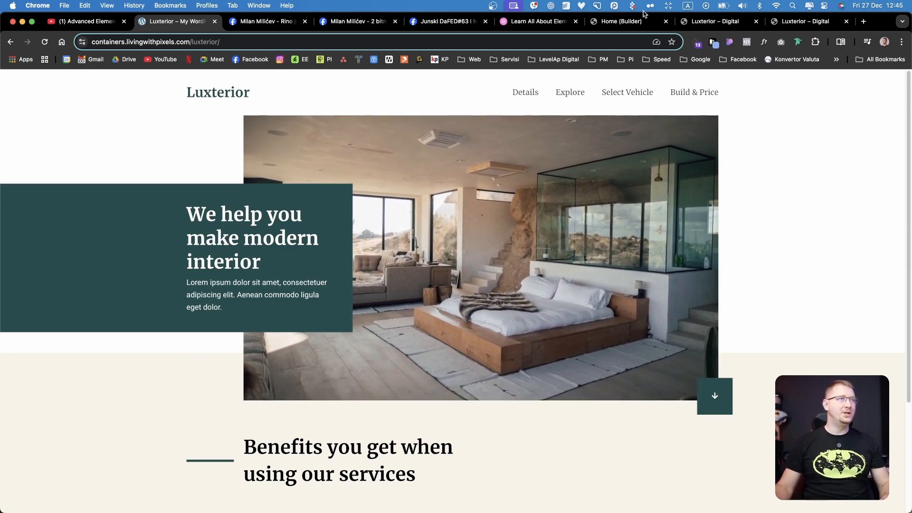
left_click(619, 23)
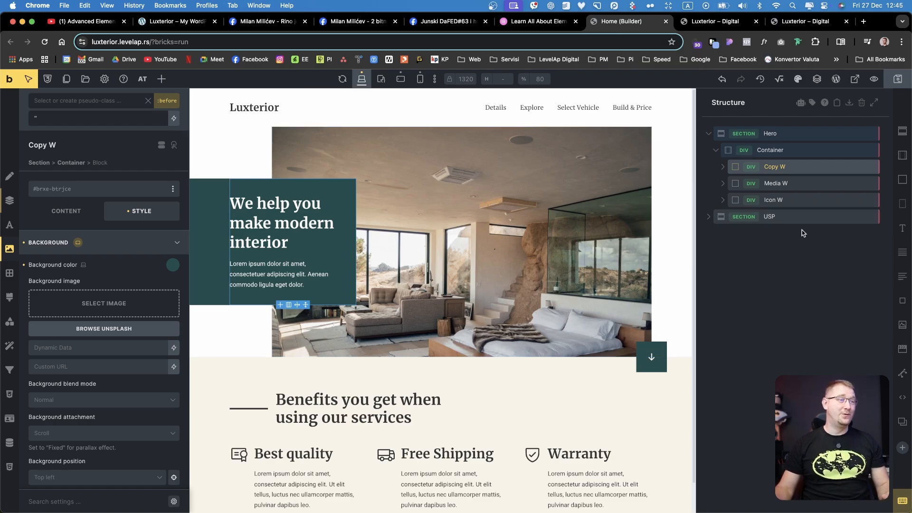
Add the cream var(--secondary) from the LevelAp palette as the first gradient color on the Hero section
left_click(769, 219)
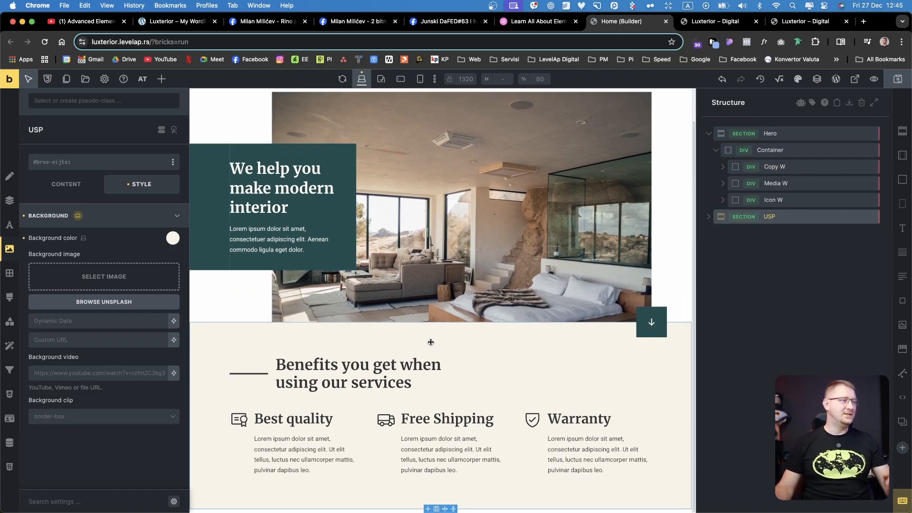
left_click(788, 135)
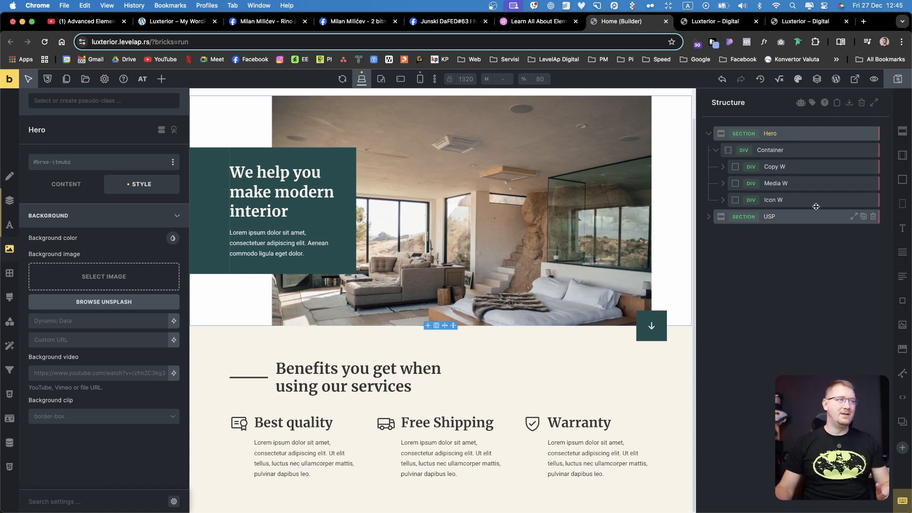
left_click(716, 151)
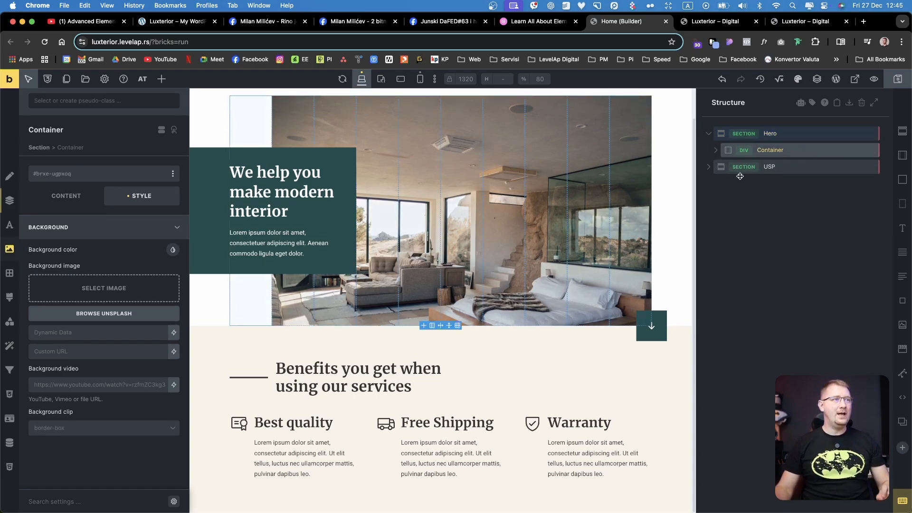
left_click(776, 135)
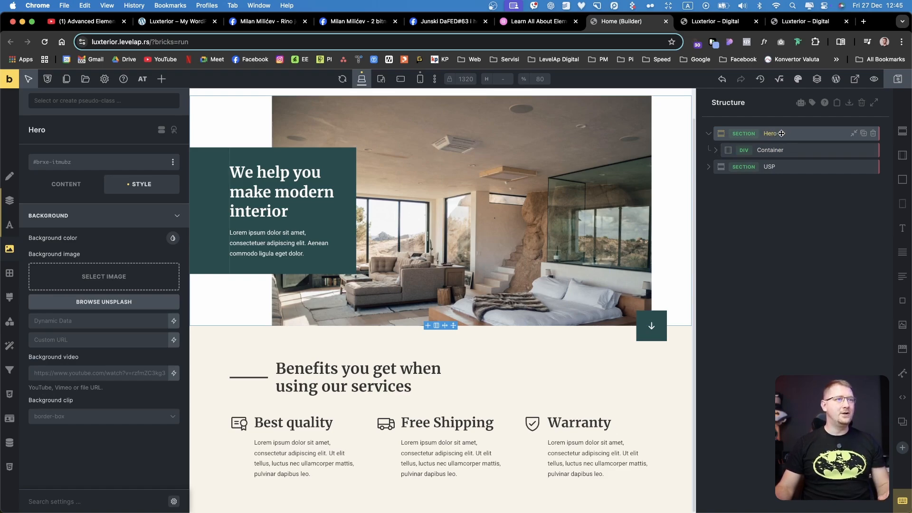
left_click(10, 297)
left_click(104, 345)
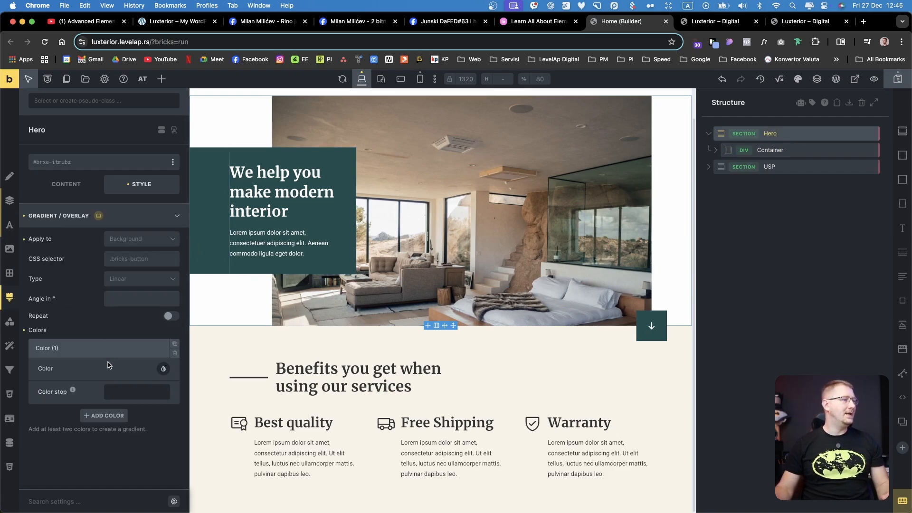
left_click(162, 370)
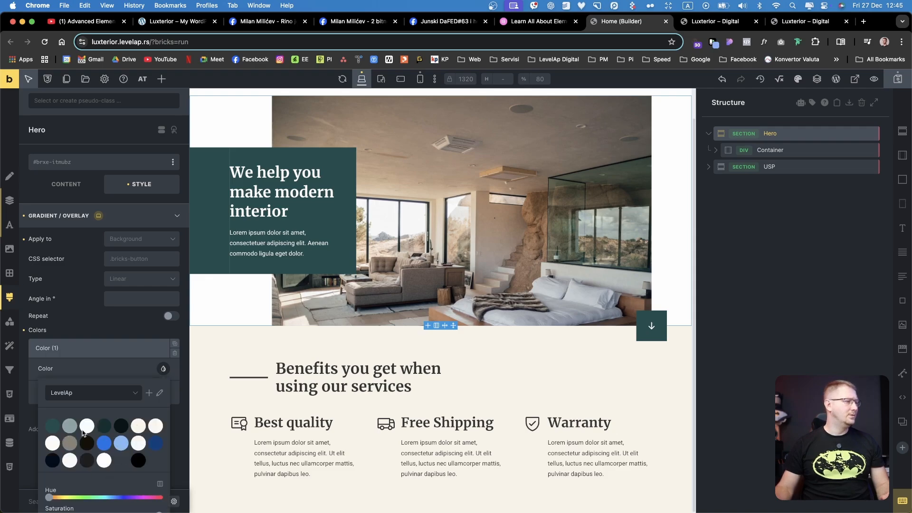
left_click(142, 426)
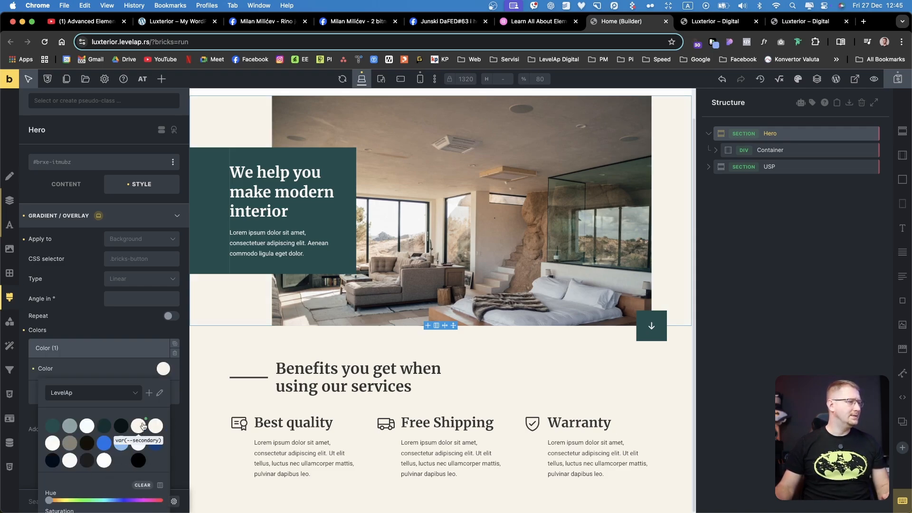
left_click(124, 367)
left_click(120, 348)
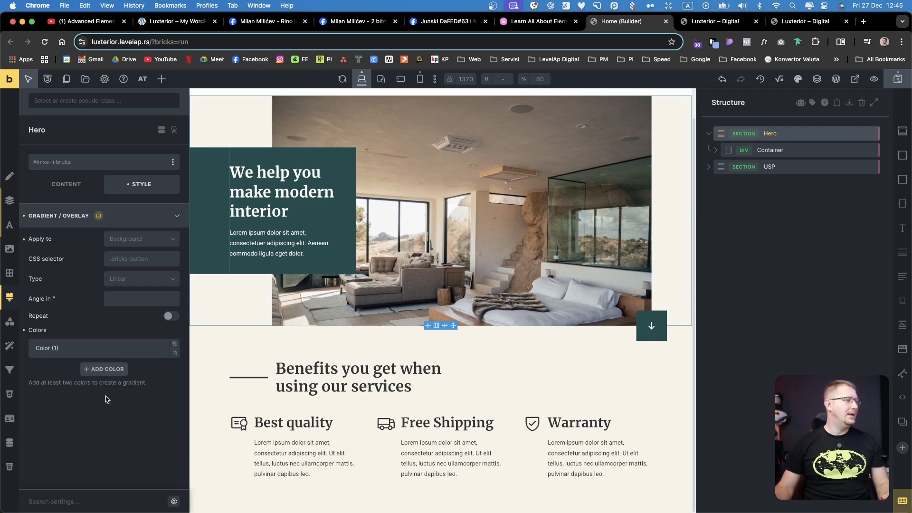
Add var(--white) as another gradient color on the Hero section and move it ahead of the cream color
left_click(104, 372)
left_click(163, 390)
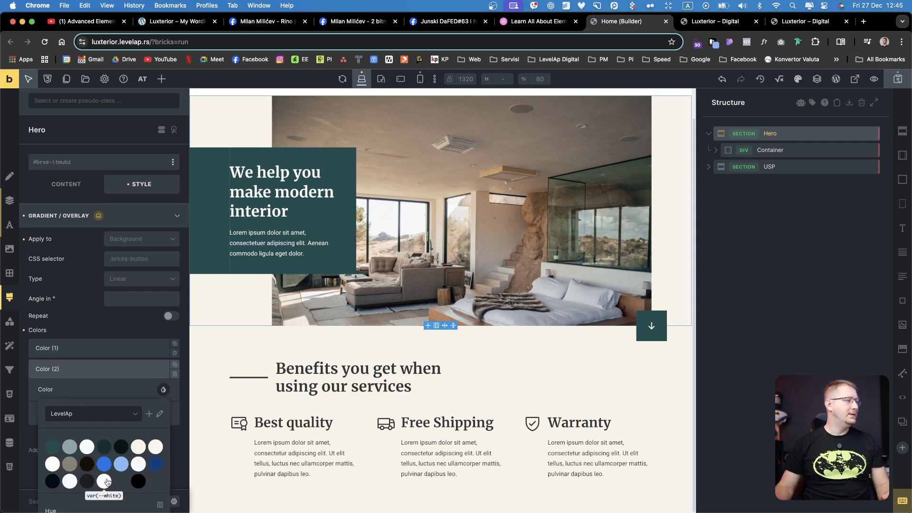
left_click(106, 481)
left_click(106, 372)
left_click_drag(105, 372, 102, 344)
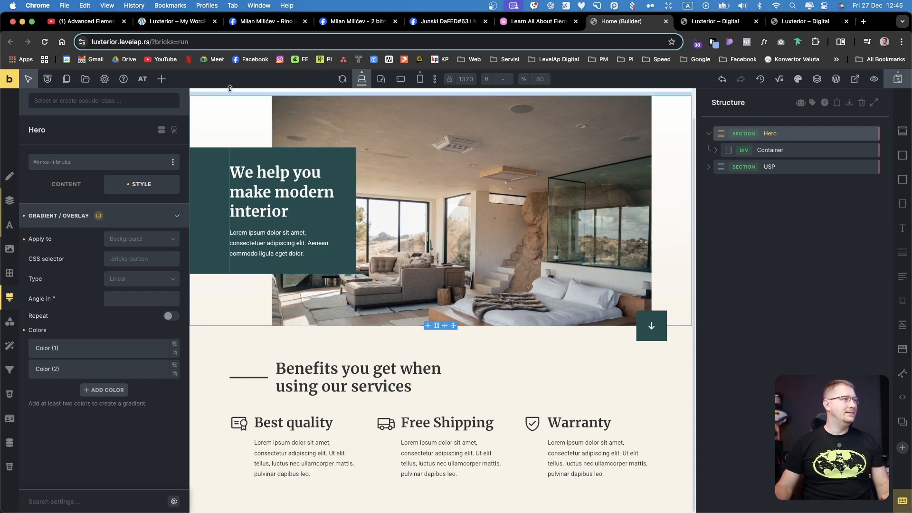
Set the Hero gradient's color stops to 85 for white and 15 for the cream color
left_click(115, 355)
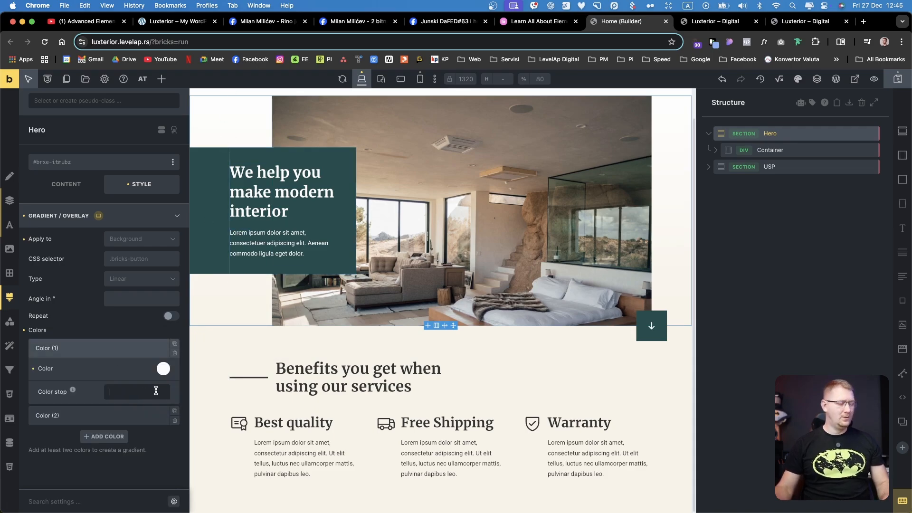
type("85")
left_click(93, 353)
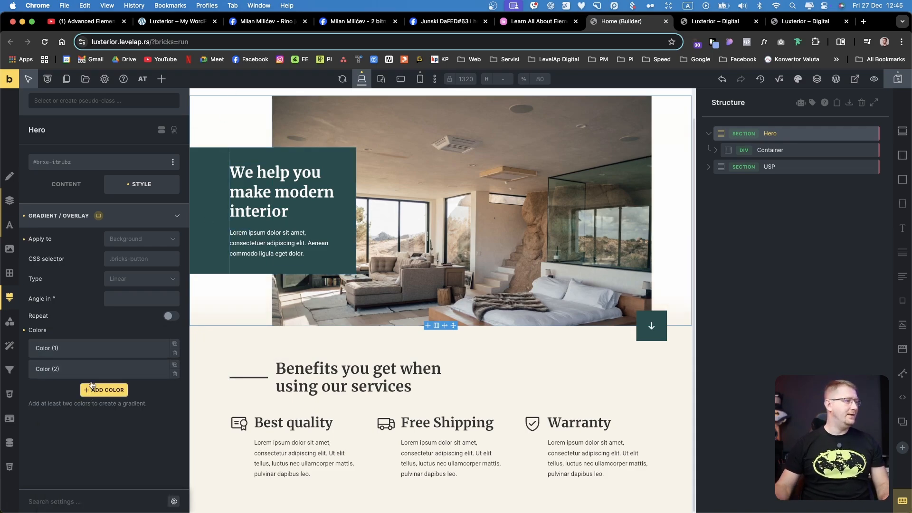
left_click(107, 369)
type("15")
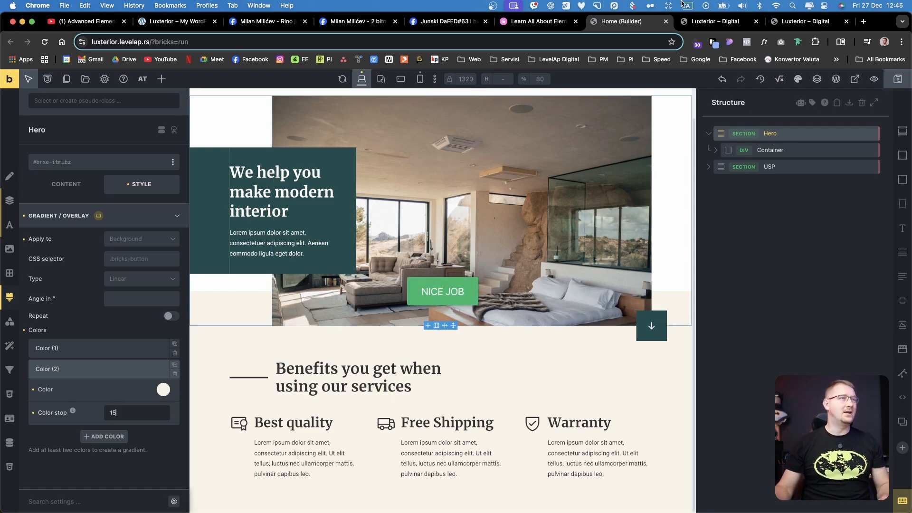
Check the hero on the front-end preview page and return to the builder
left_click(713, 21)
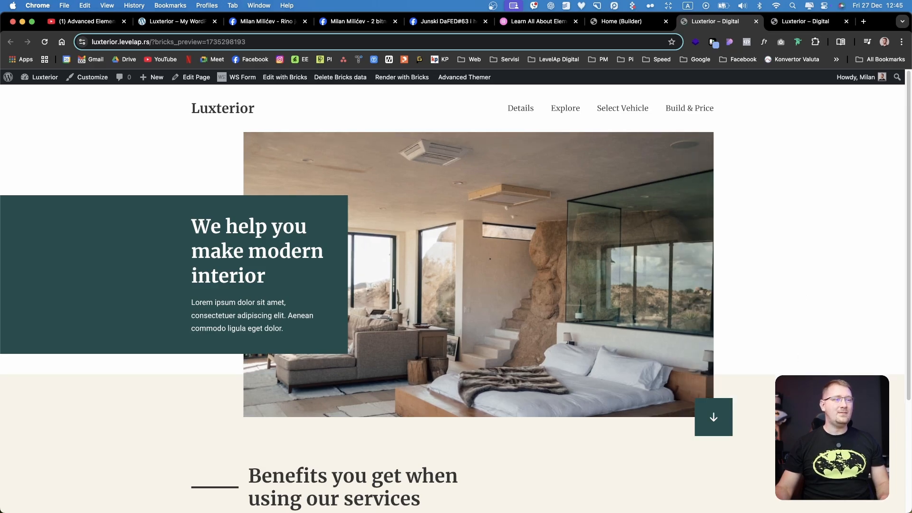
scroll(452, 304, "down", 1)
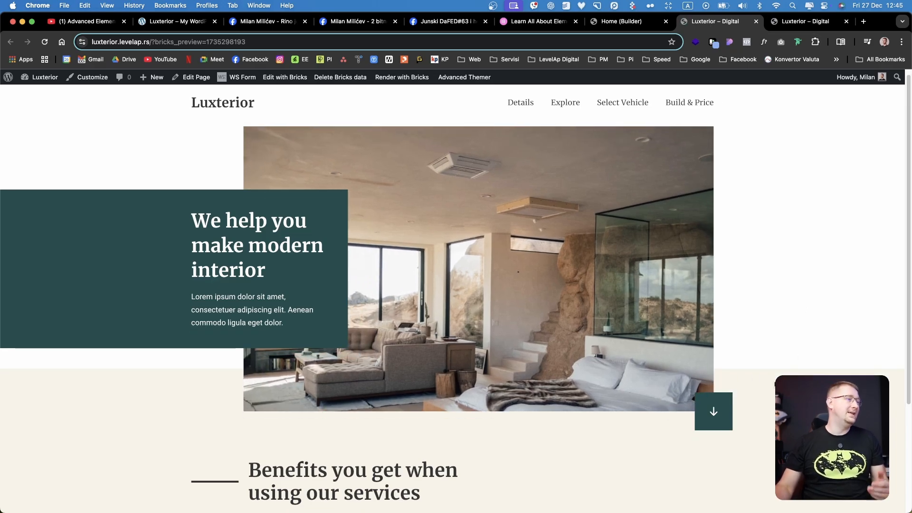
scroll(770, 380, "up", 1)
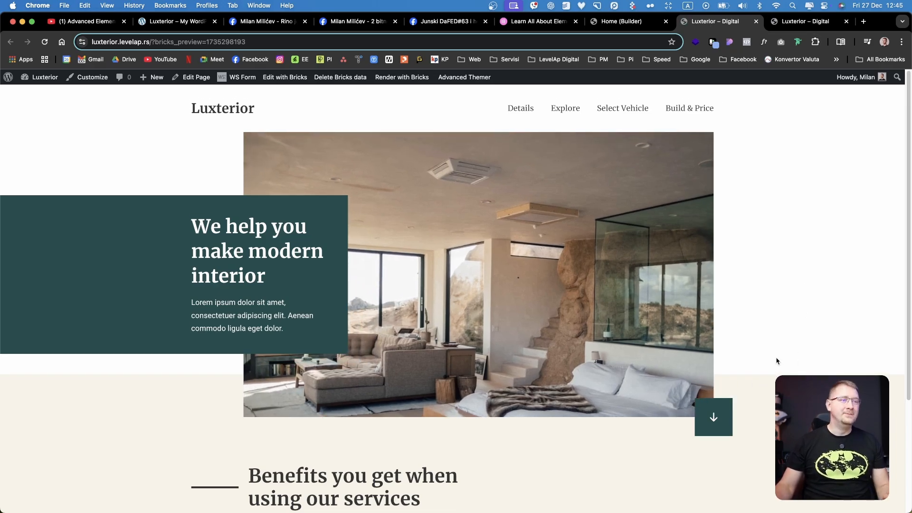
left_click(628, 24)
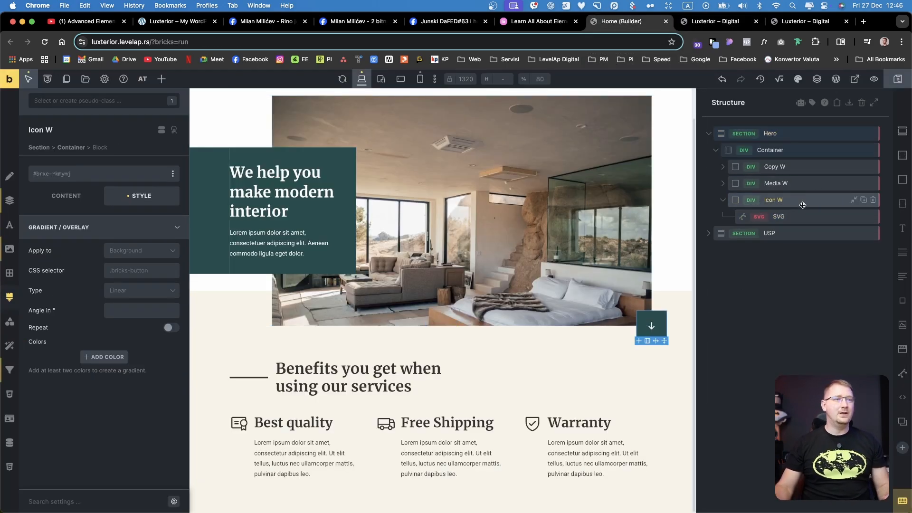
Review the size and positioning settings of the Icon W block
left_click(796, 212)
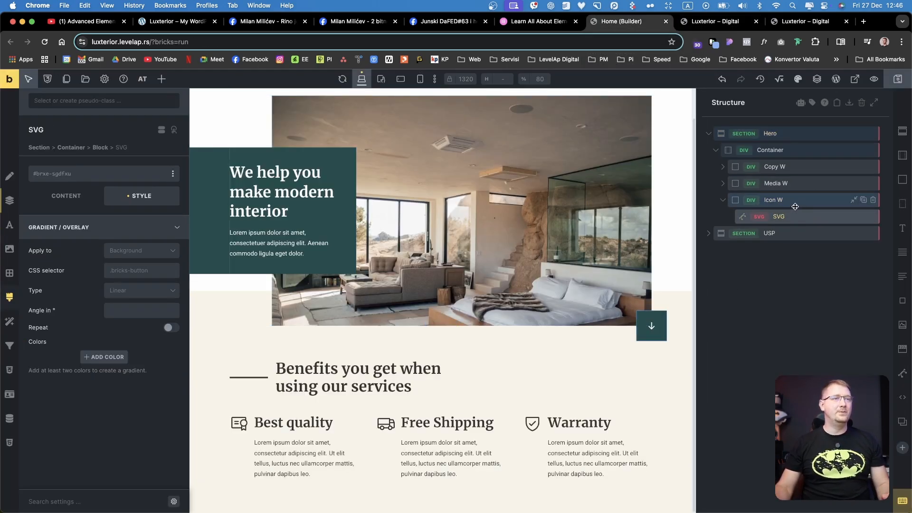
left_click(113, 228)
left_click(92, 235)
scroll(126, 349, "down", 3)
scroll(133, 371, "down", 8)
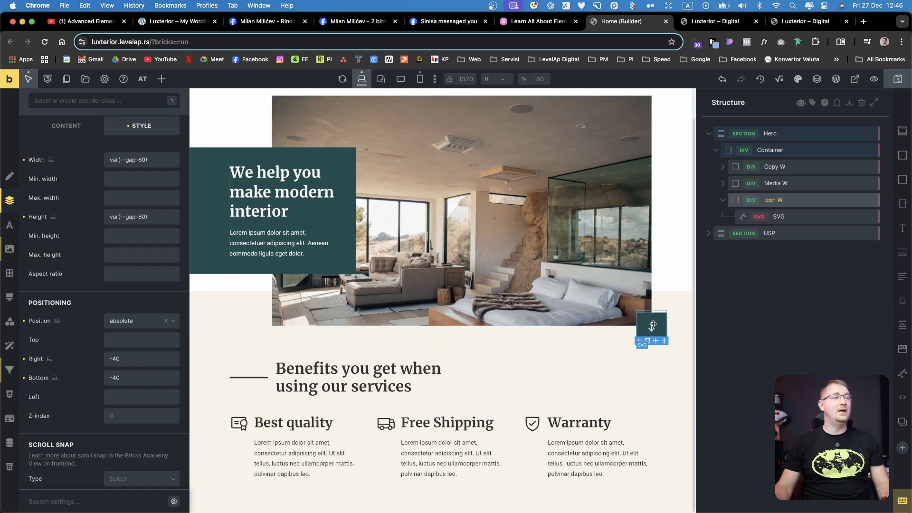
scroll(108, 147, "down", 1)
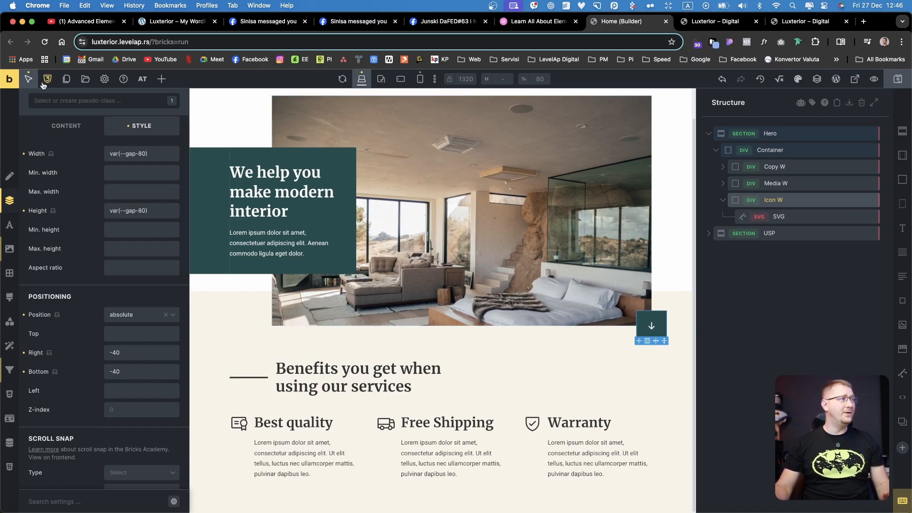
Inspect the Translate Y setting in Icon W's :hover transform and leave the hover state
left_click(47, 102)
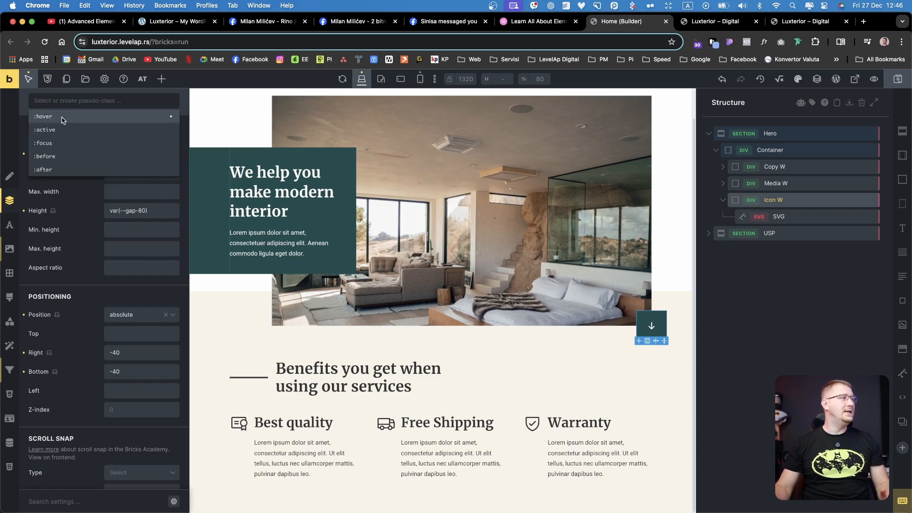
left_click(62, 117)
left_click(9, 345)
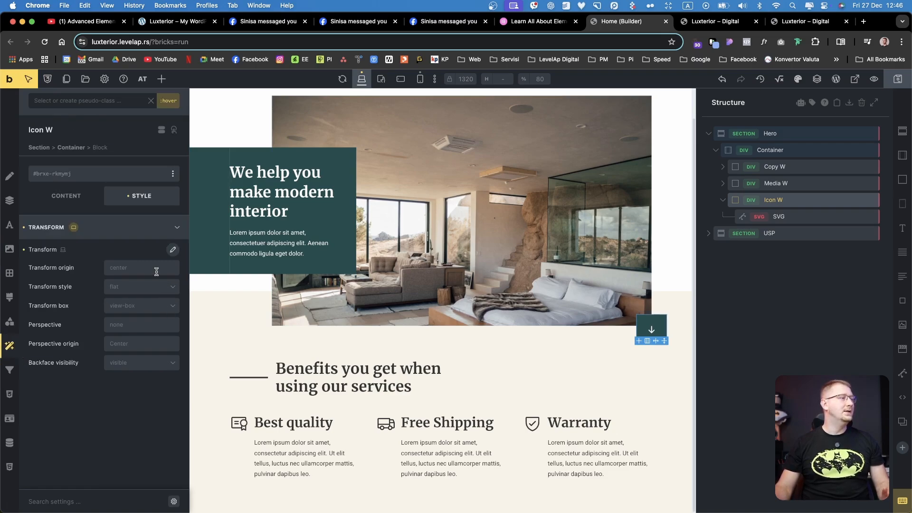
left_click(172, 249)
left_click(112, 296)
type("10")
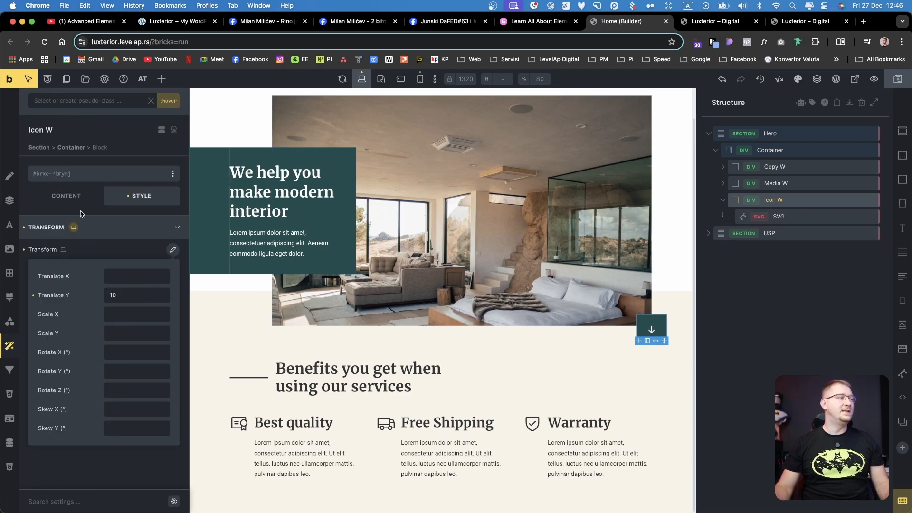
left_click(28, 84)
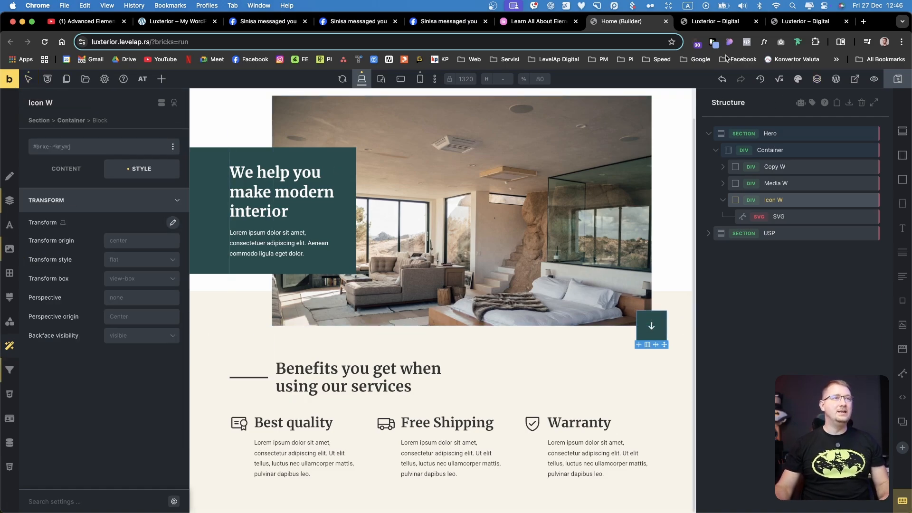
Compare the front-end preview of the hero with the original Luxterior reference page
left_click(726, 23)
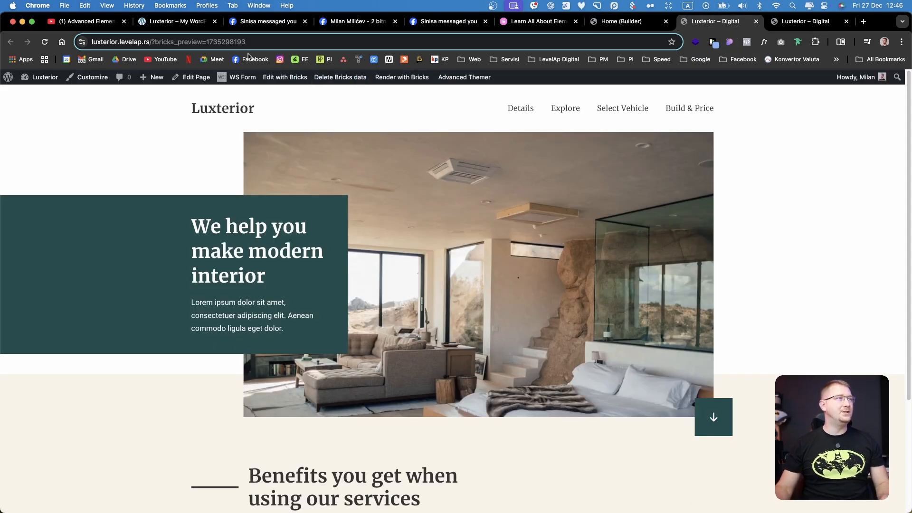
left_click(175, 22)
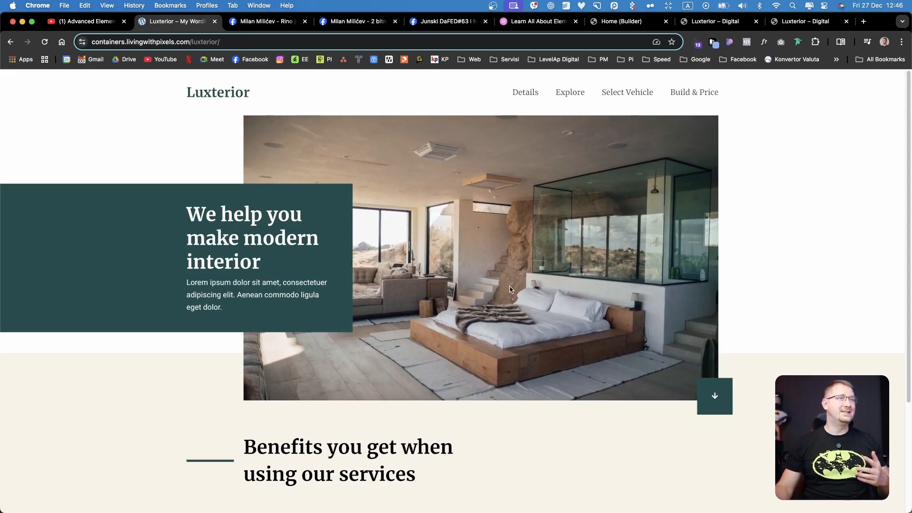
scroll(511, 290, "down", 1)
scroll(508, 300, "up", 1)
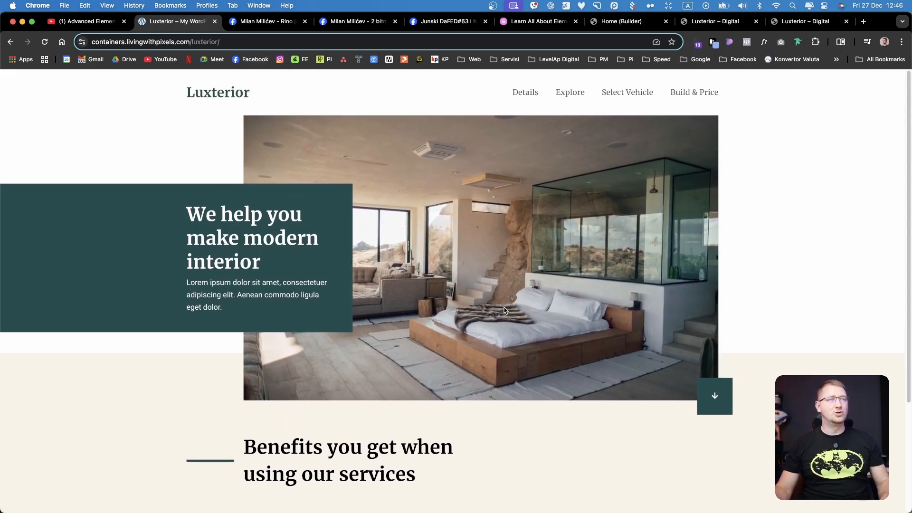
scroll(615, 218, "down", 4)
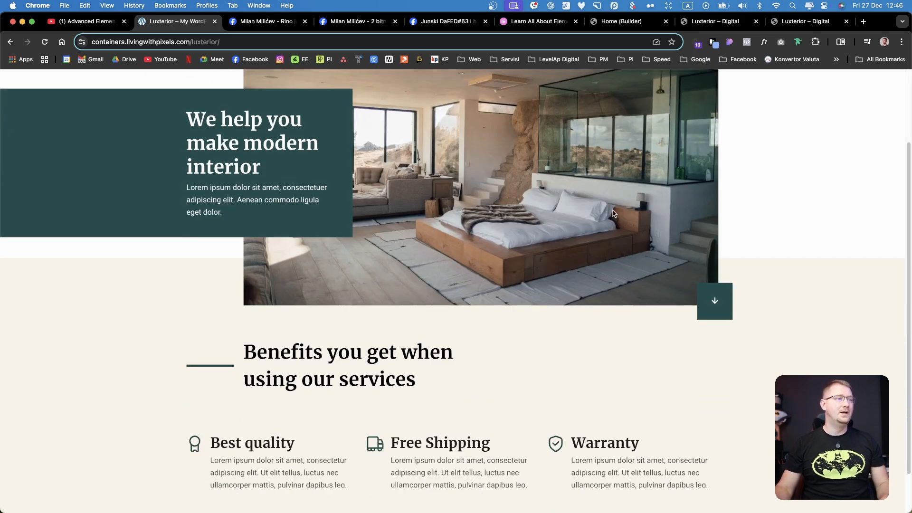
scroll(613, 214, "up", 5)
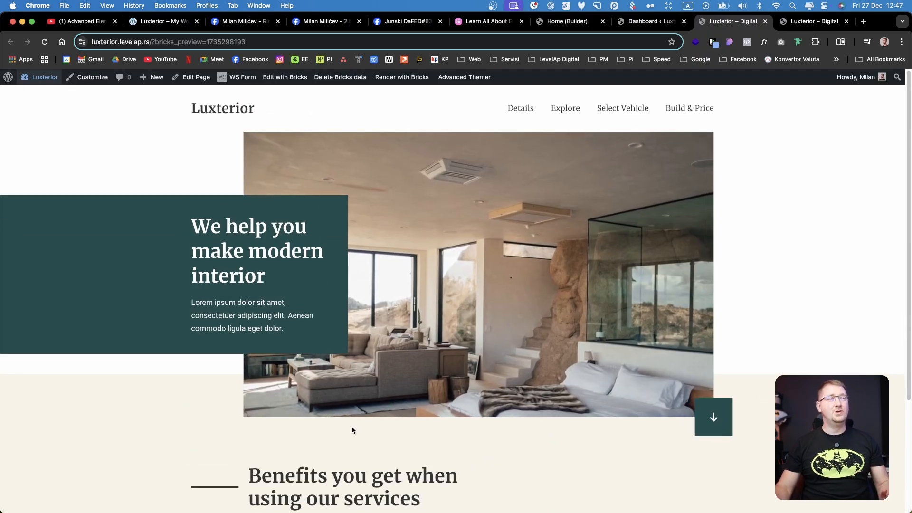
Open Motion.page from the WordPress dashboard, review the hero image's mouse movement translation on both axes, and return to the front-end preview
left_click(651, 21)
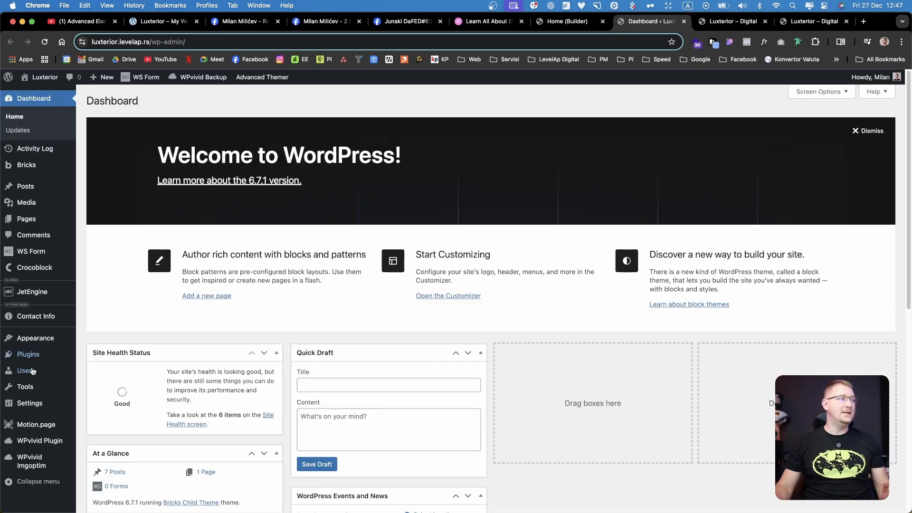
left_click(37, 424)
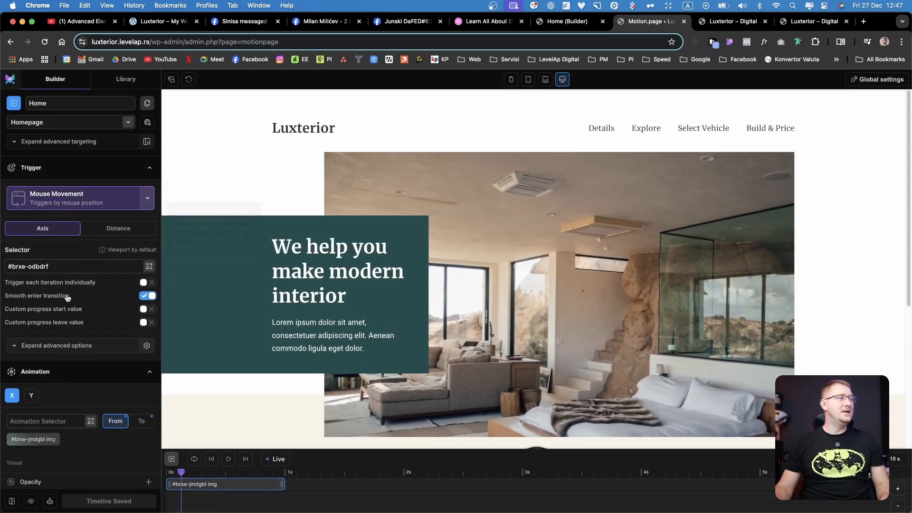
scroll(67, 298, "down", 3)
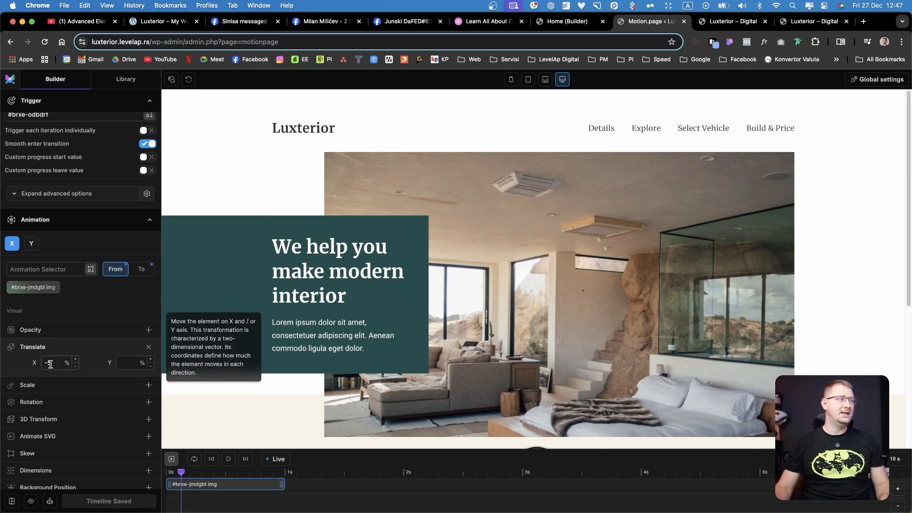
left_click(31, 243)
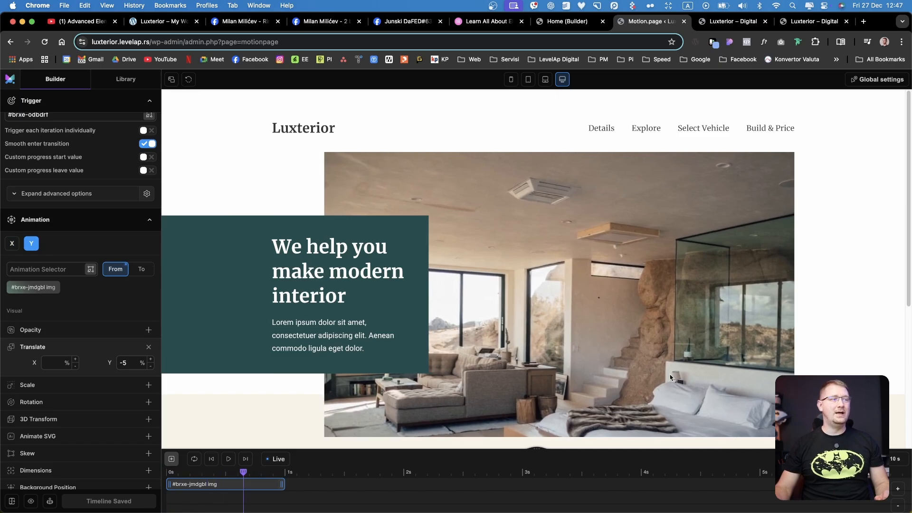
scroll(67, 299, "up", 1)
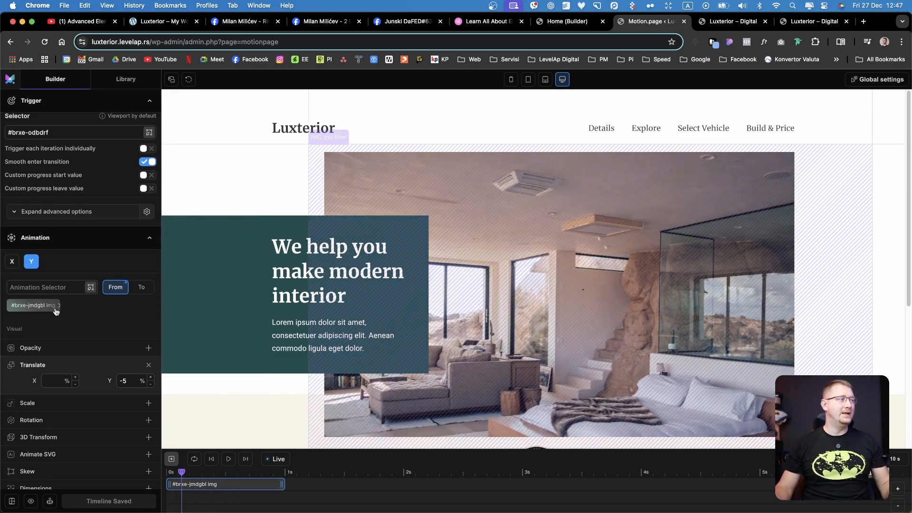
left_click(724, 24)
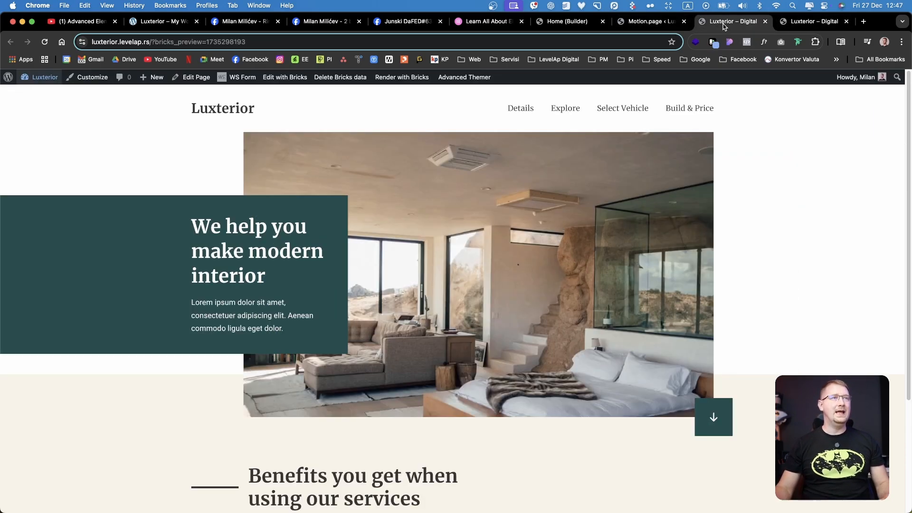
Return to the Bricks builder and review the layout spacing and sizing settings of the image inside Media W
left_click(565, 21)
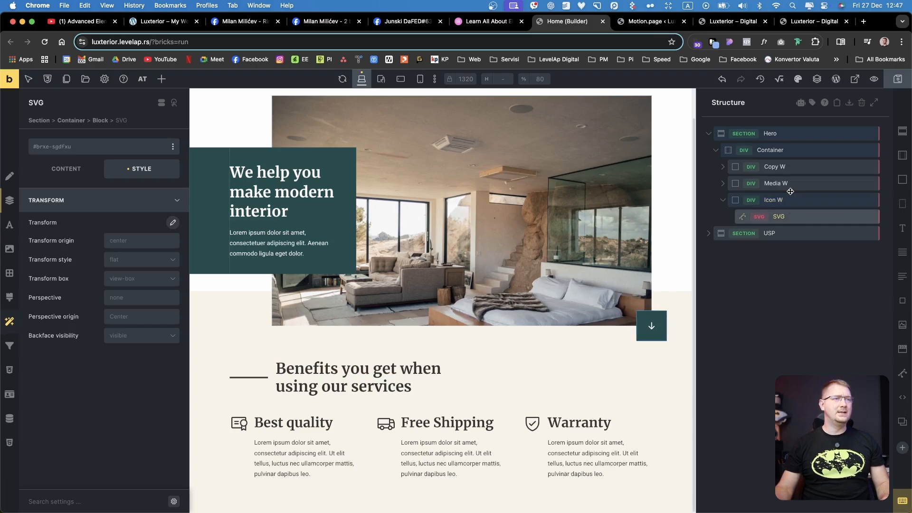
left_click(723, 183)
left_click(798, 200)
left_click(135, 208)
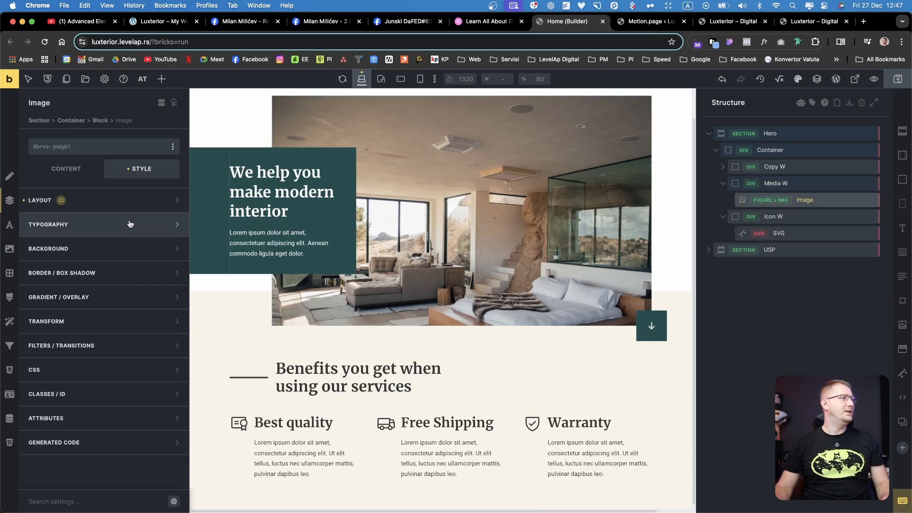
left_click(134, 200)
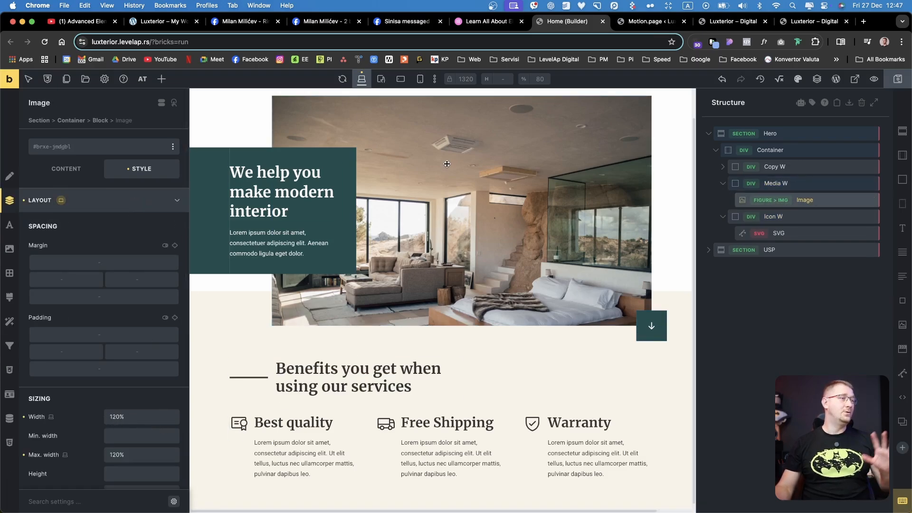
scroll(530, 267, "up", 1)
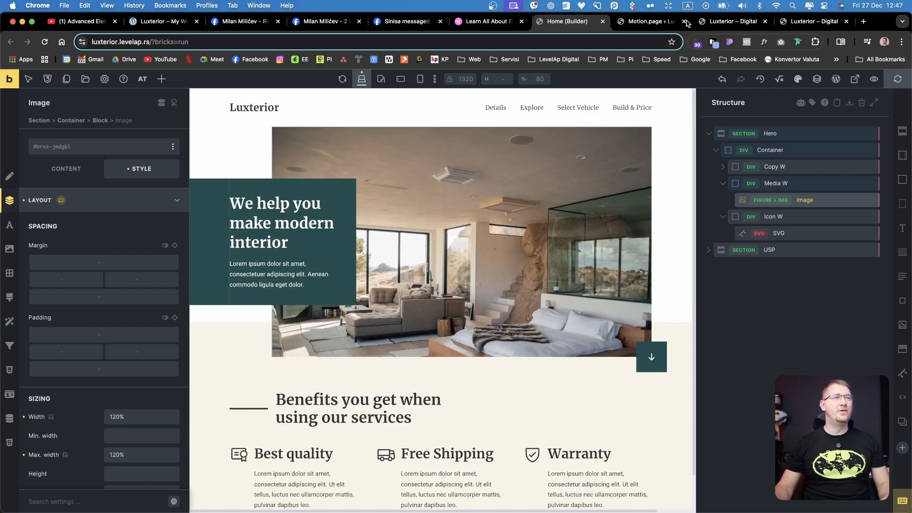
Compare the two front-end previews of the Luxterior hero and switch to the WordPress dashboard
left_click(722, 21)
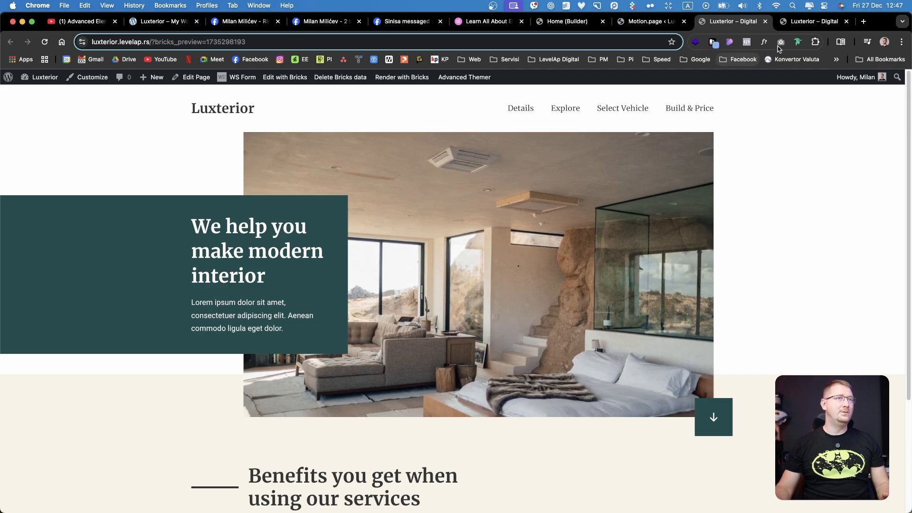
left_click(813, 21)
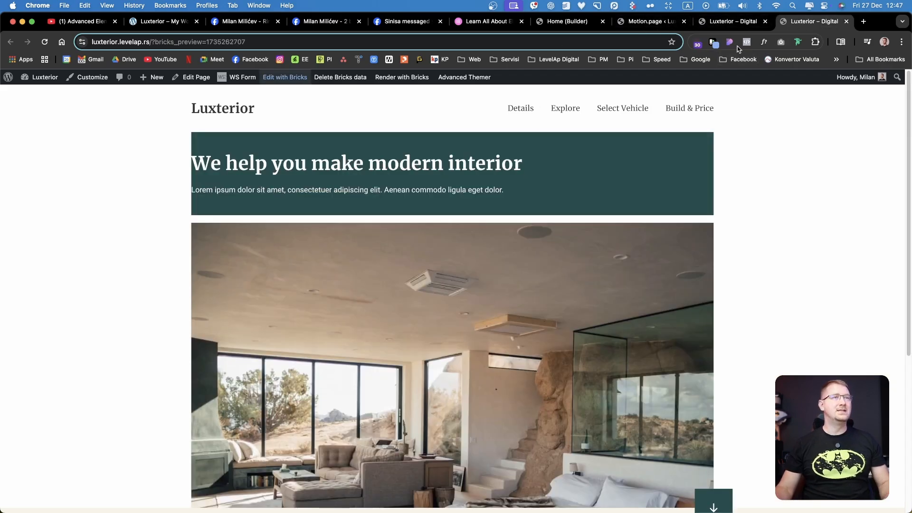
left_click(729, 21)
left_click(164, 21)
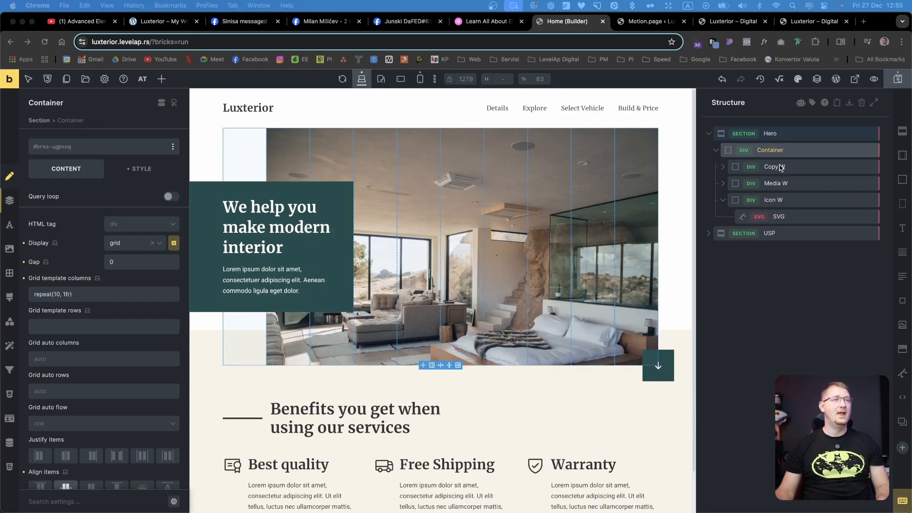
In the mobile portrait view, inspect the hero Container's grid template rows and the Grid row setting of Copy W
left_click(420, 78)
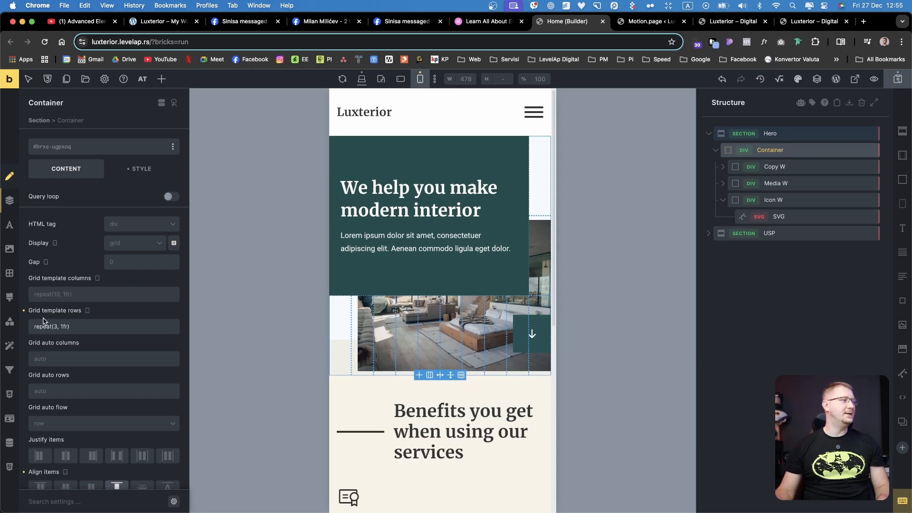
left_click(53, 327)
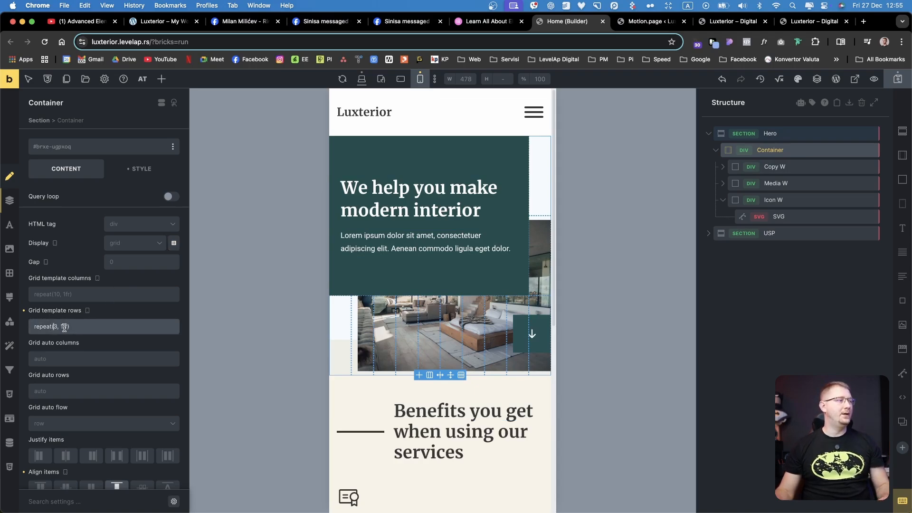
left_click(807, 173)
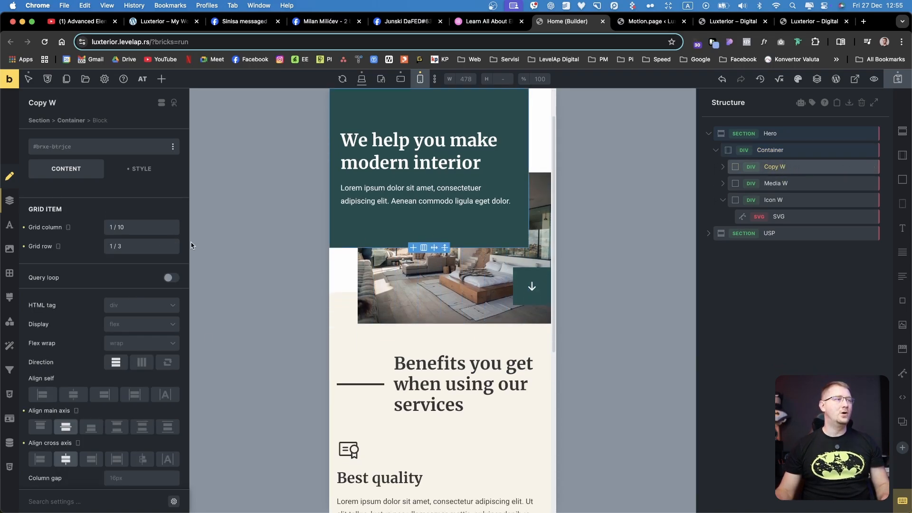
left_click(116, 244)
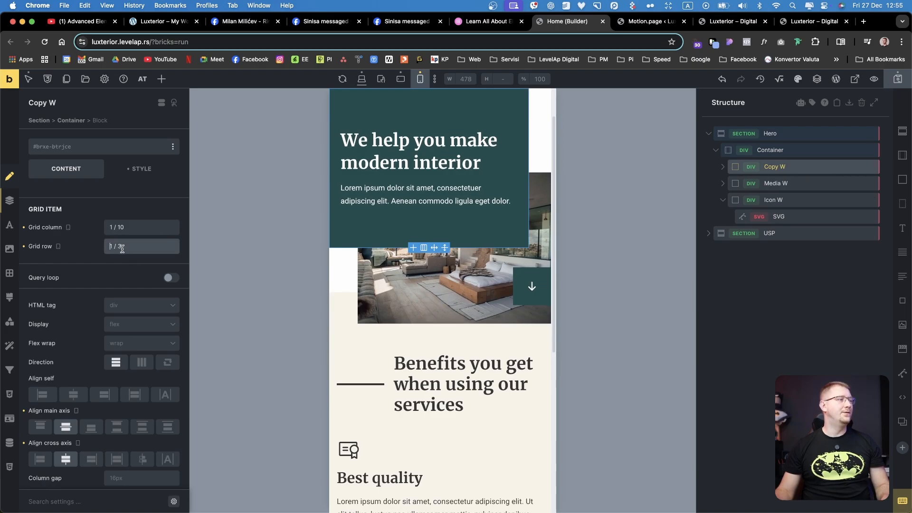
double_click(116, 247)
Inspect the mobile Grid row setting of Media W and examine how the image and copy block overlap
left_click(774, 183)
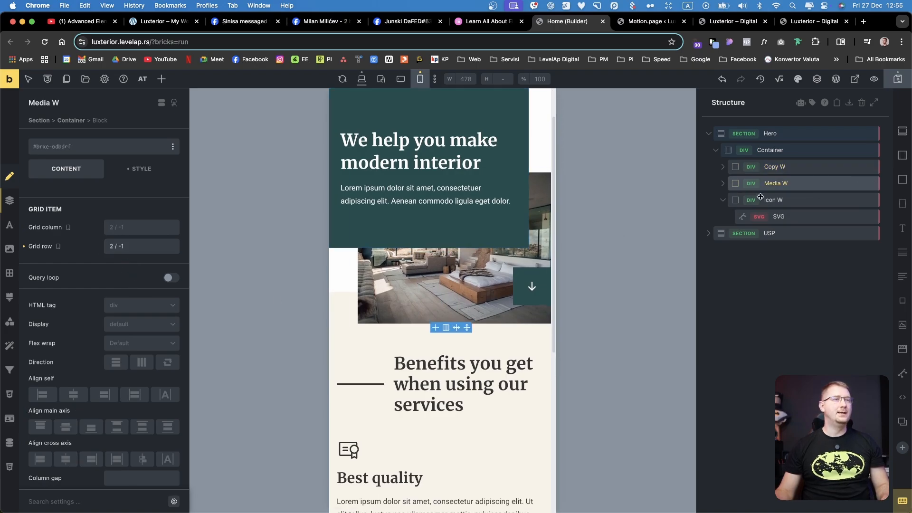
left_click(113, 244)
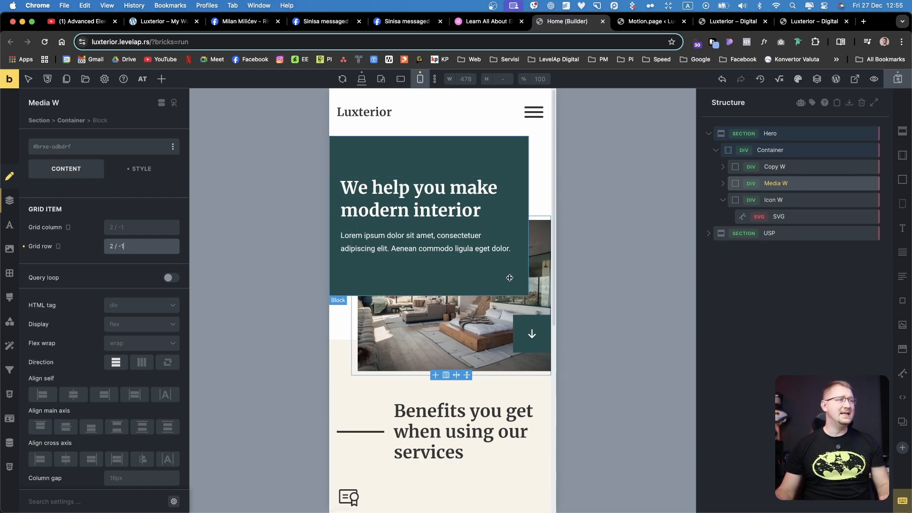
scroll(495, 327, "down", 2)
scroll(495, 327, "up", 1)
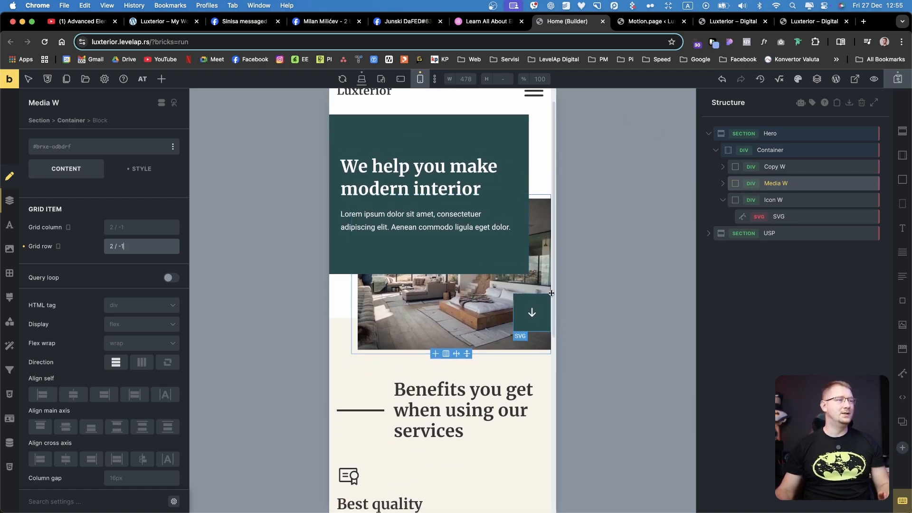
Return to the desktop view and review the USP heading's Separator settings and the Best quality card
left_click(362, 79)
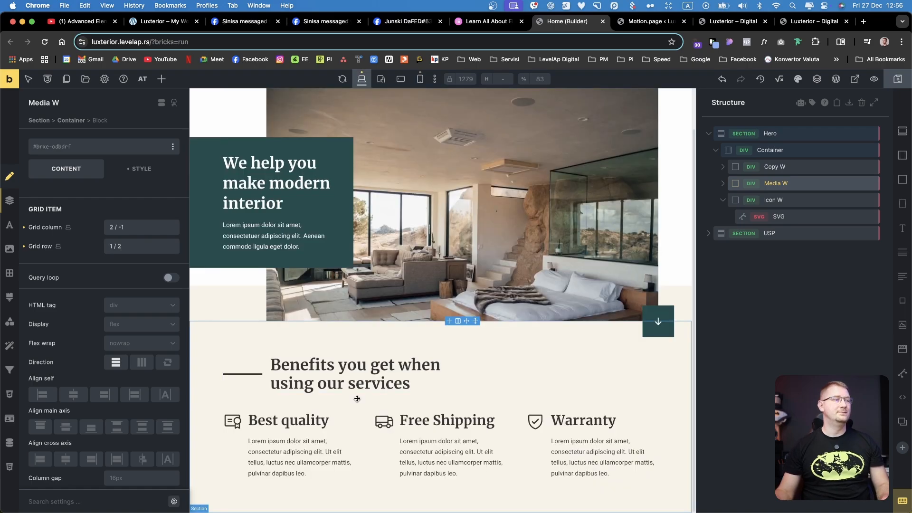
left_click(332, 374)
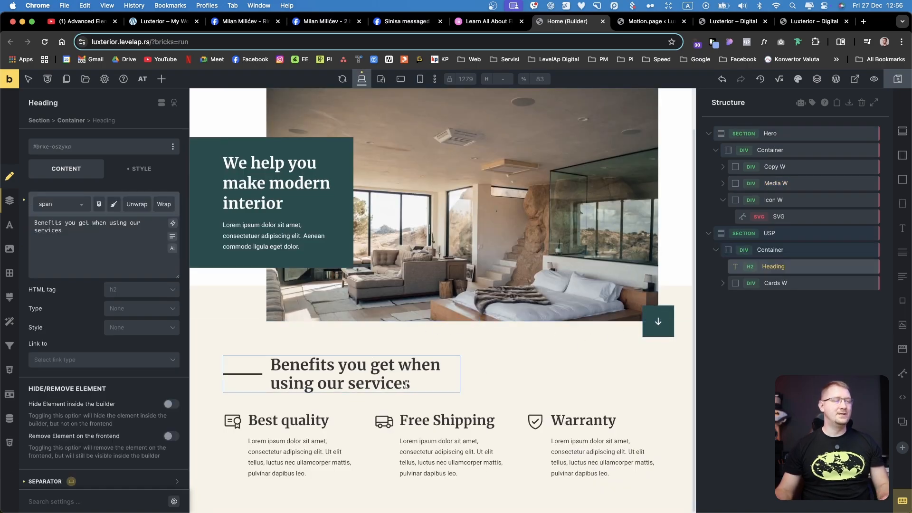
scroll(102, 409, "down", 1)
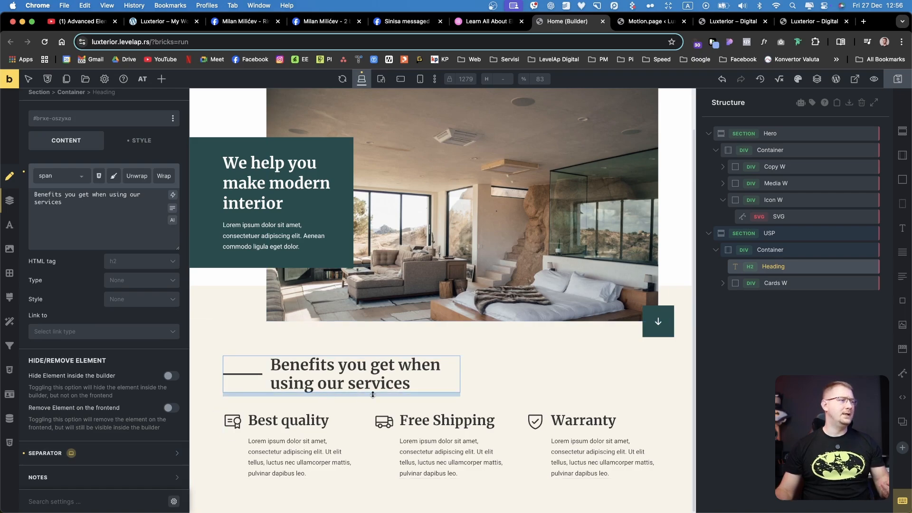
left_click(130, 453)
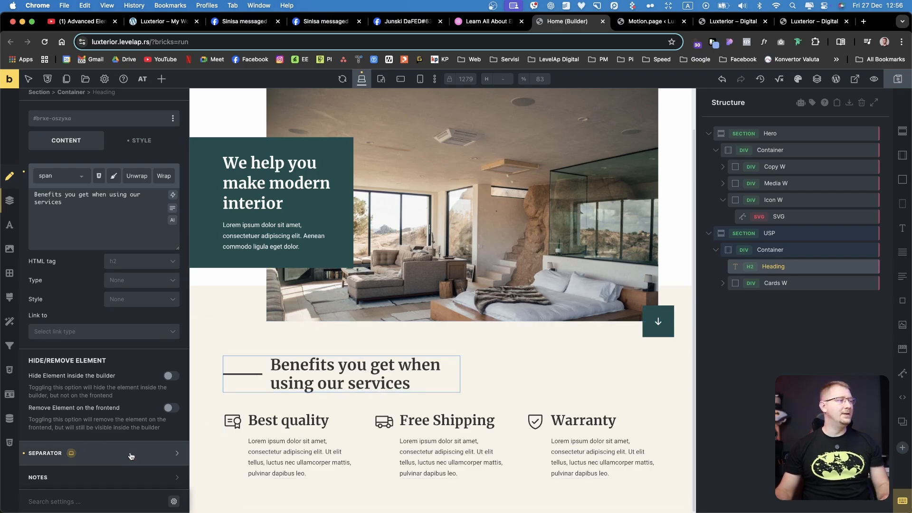
scroll(87, 427, "down", 3)
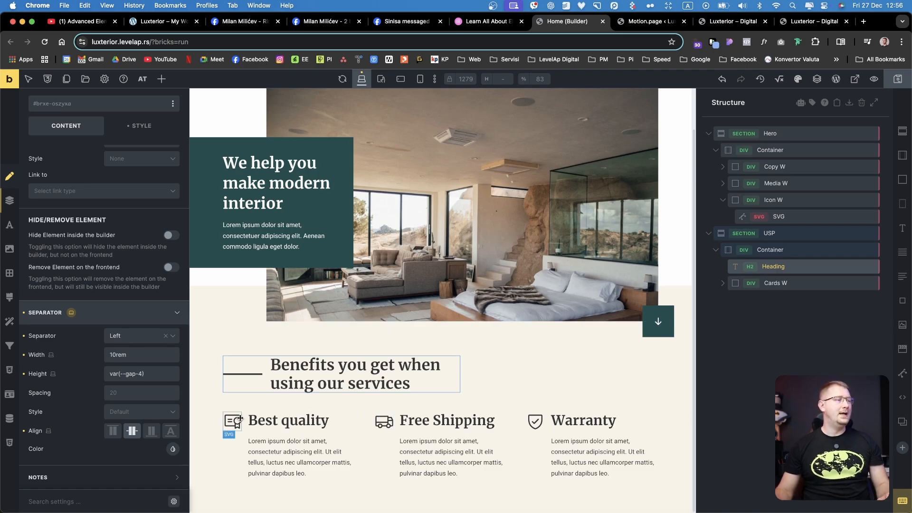
left_click(302, 418)
left_click(290, 447)
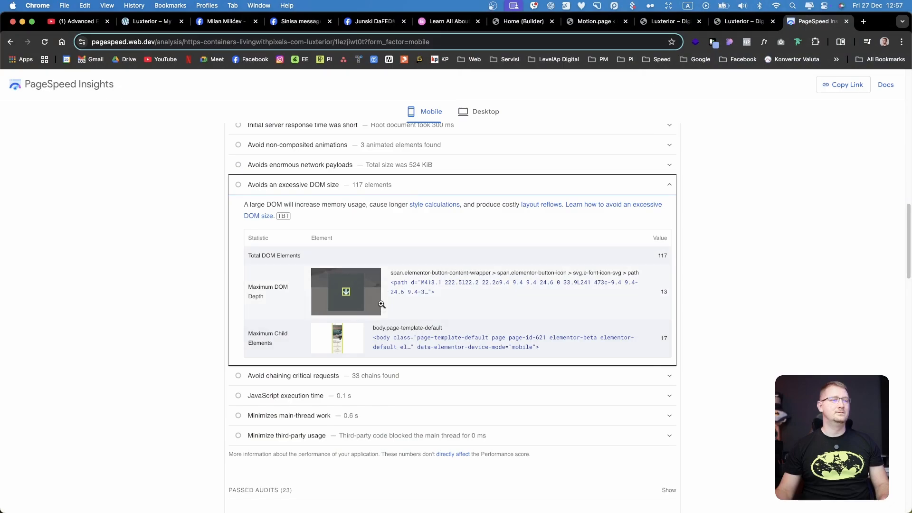
Compare the excessive DOM size audits in the PageSpeed Insights mobile reports for the original and Bricks versions of the page
scroll(381, 304, "down", 1)
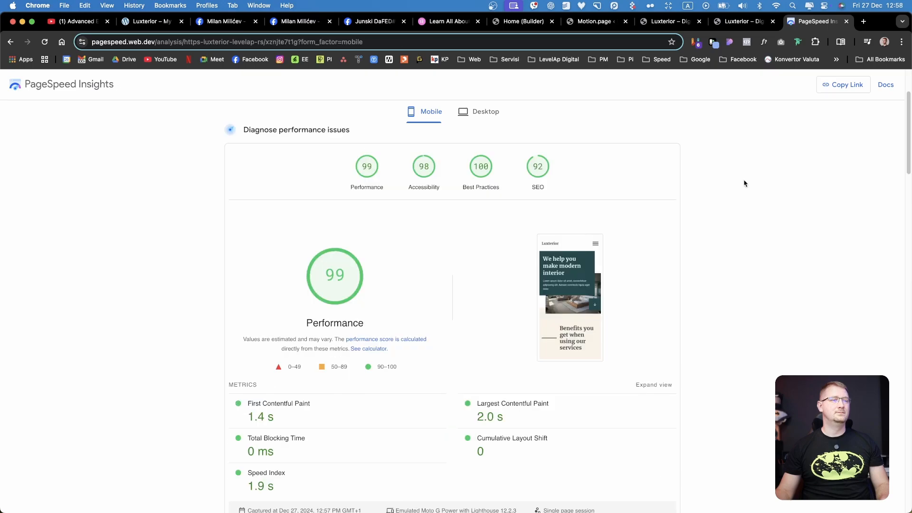
scroll(744, 183, "down", 10)
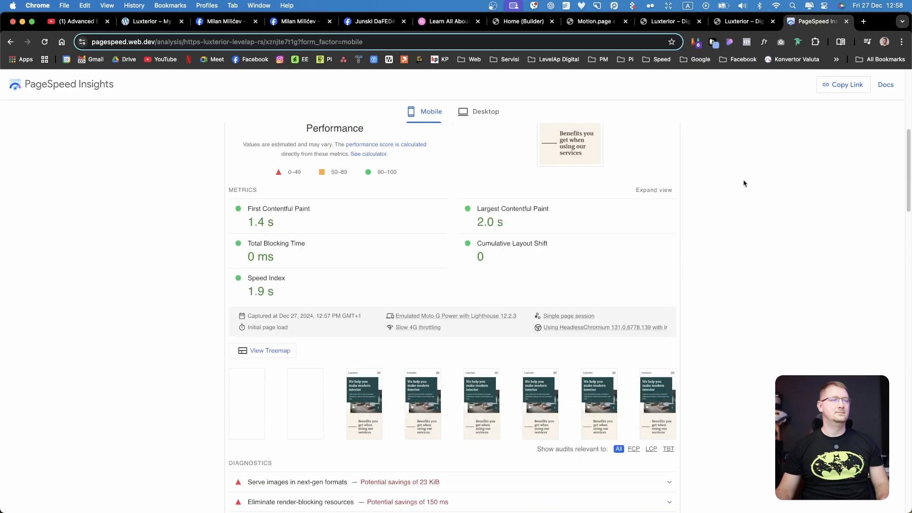
scroll(532, 306, "down", 2)
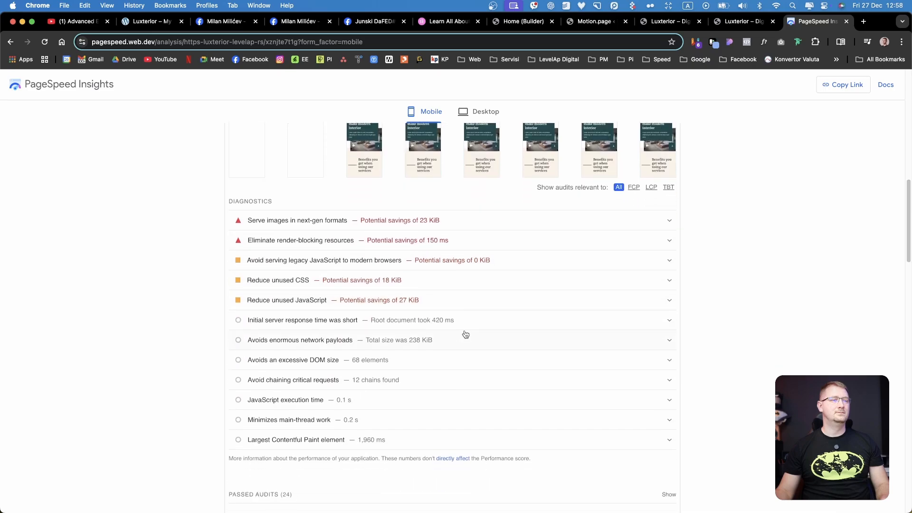
left_click(363, 367)
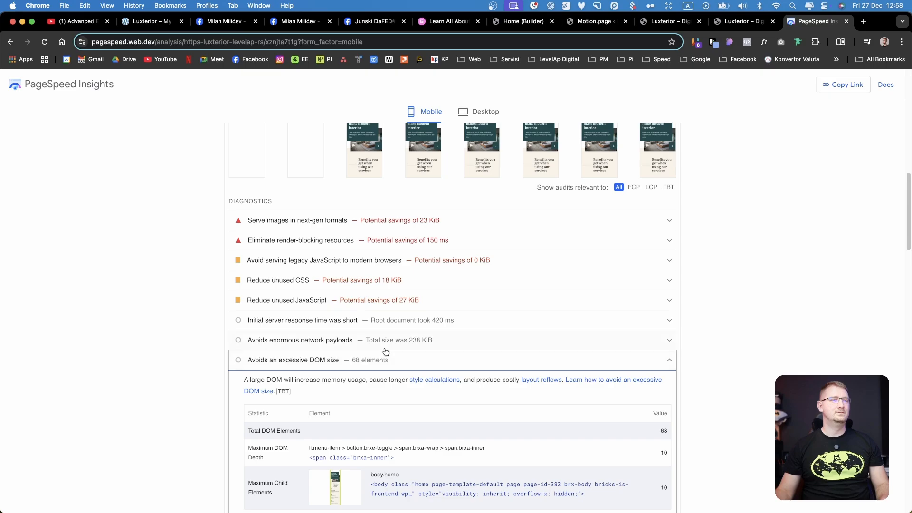
scroll(399, 365, "down", 2)
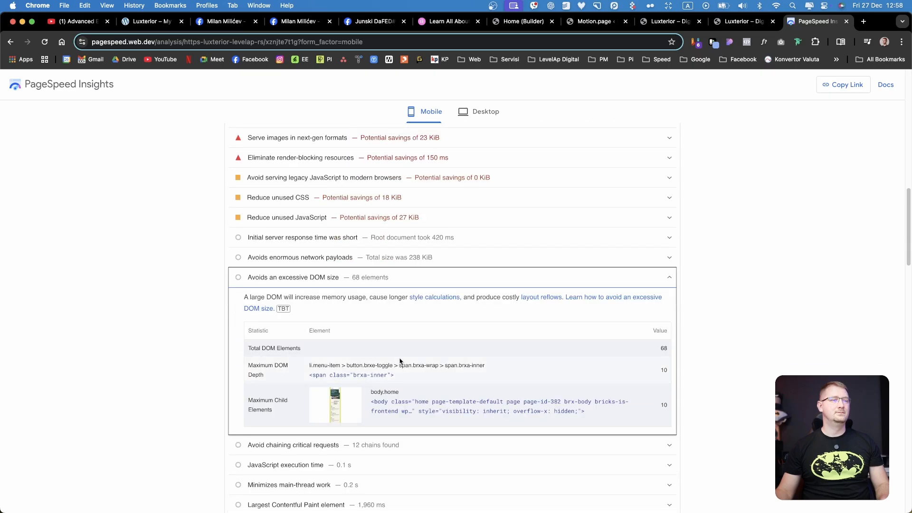